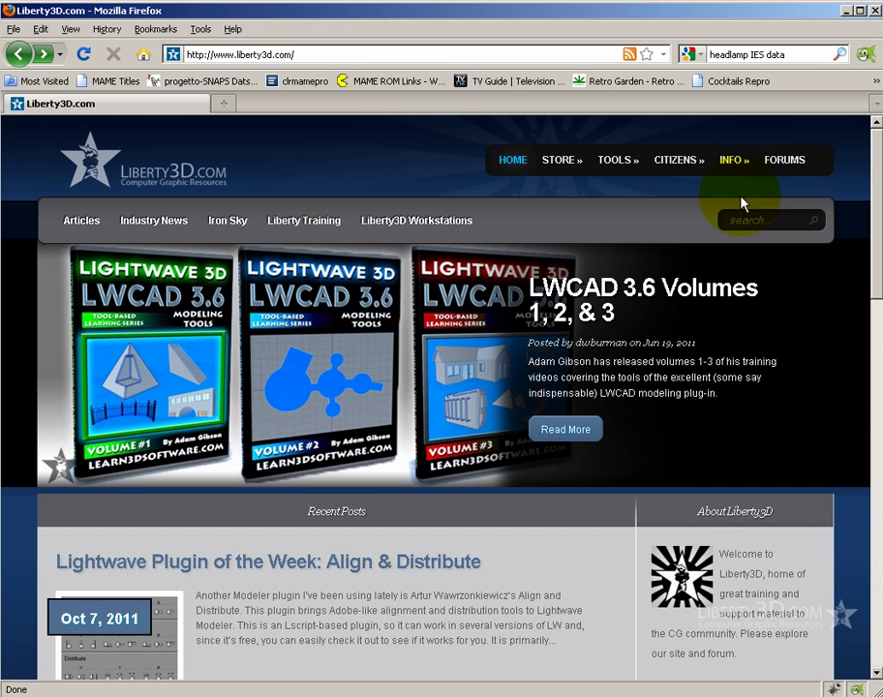
Step: Go from the Liberty3D forums to the 'SCRIPT : UV Snapper.' topic and its UVSnapper_v2.zip attachment
click(786, 161)
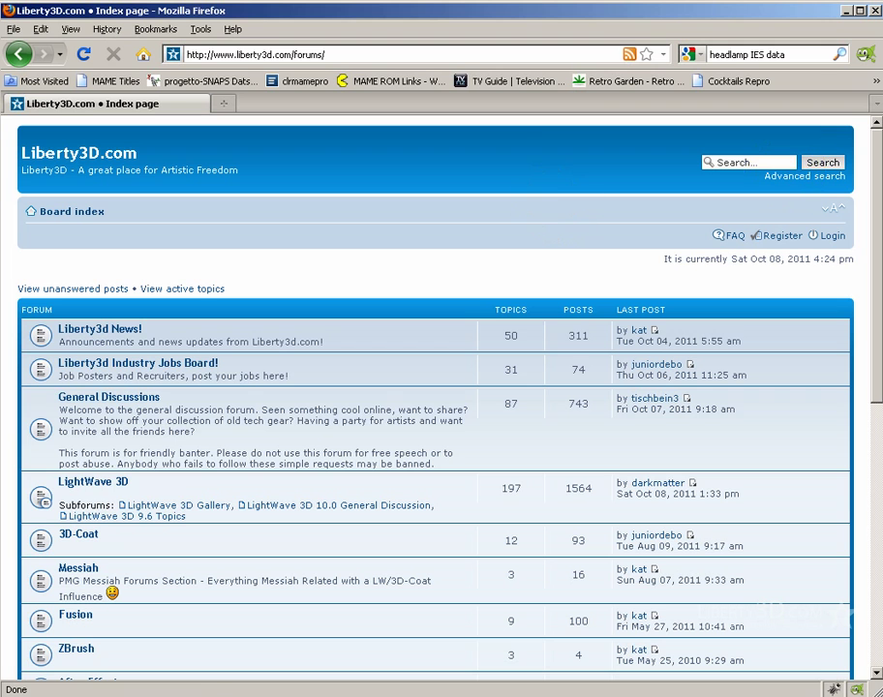
click(97, 484)
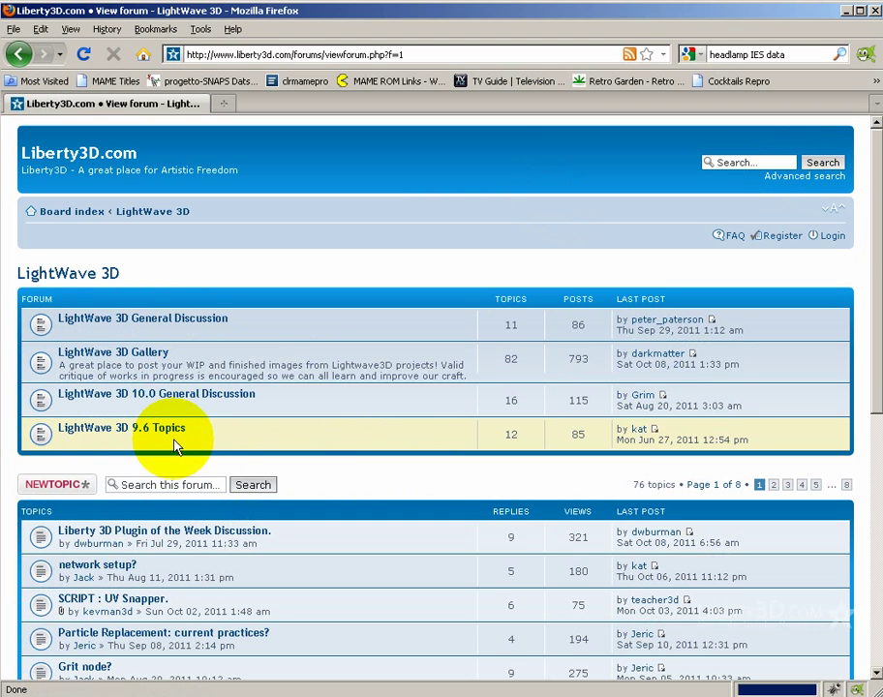
scroll(179, 426, down, 3)
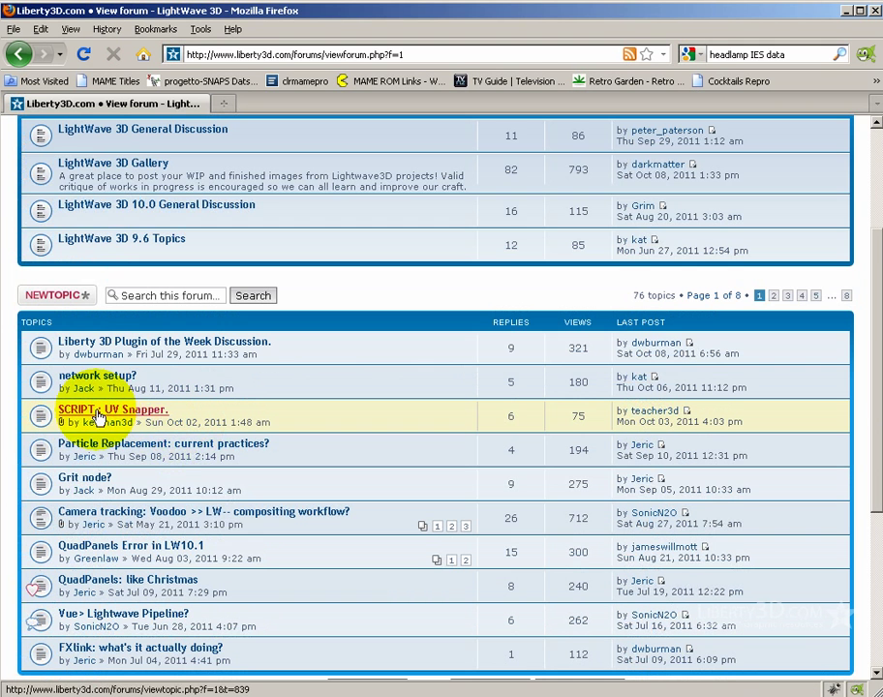
click(132, 417)
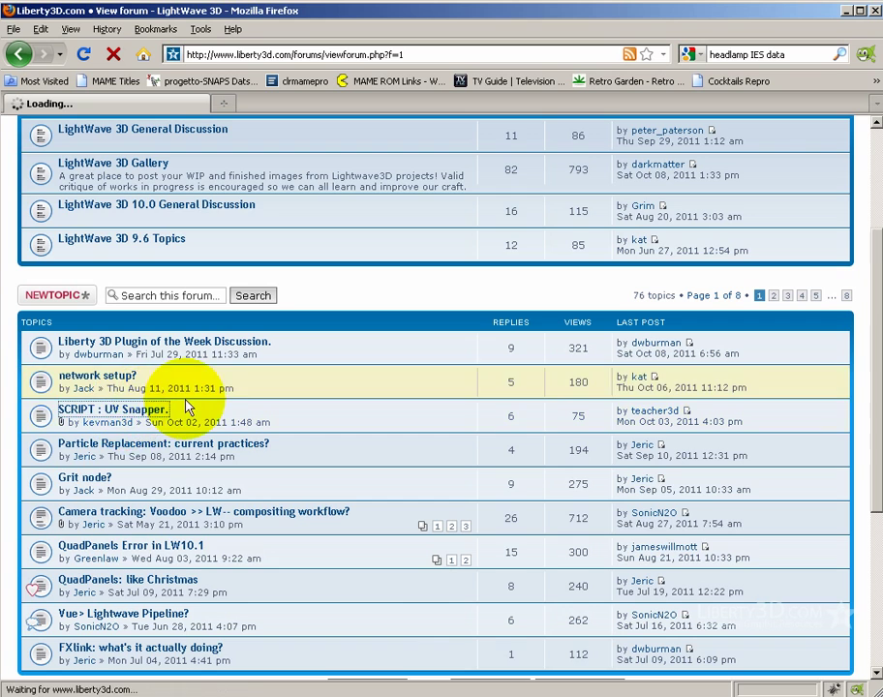
scroll(204, 411, down, 3)
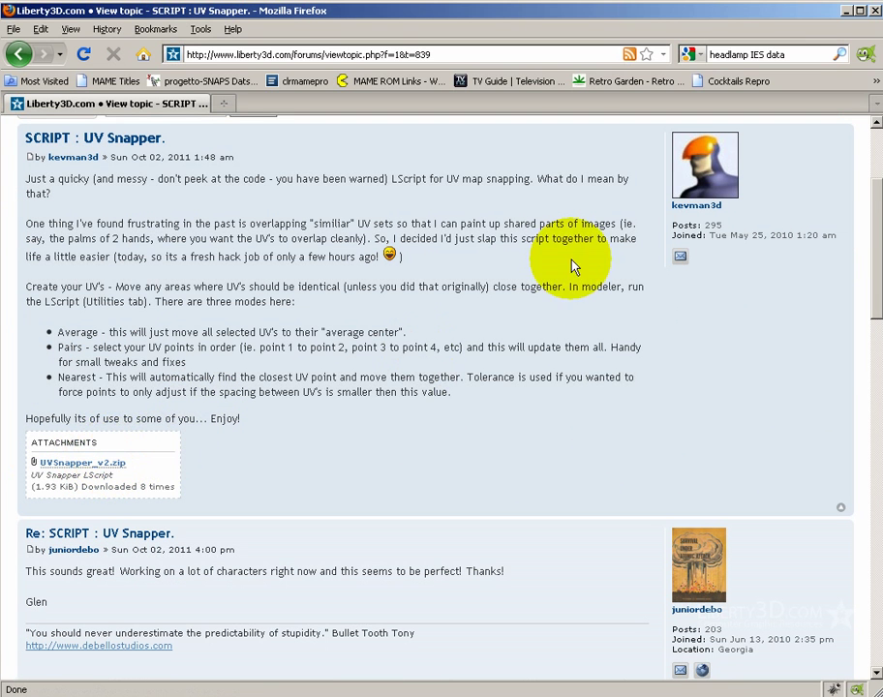
Step: Back in Modeler, select both of the arcade cabinet's side-panel polygons in Polygons mode
click(848, 10)
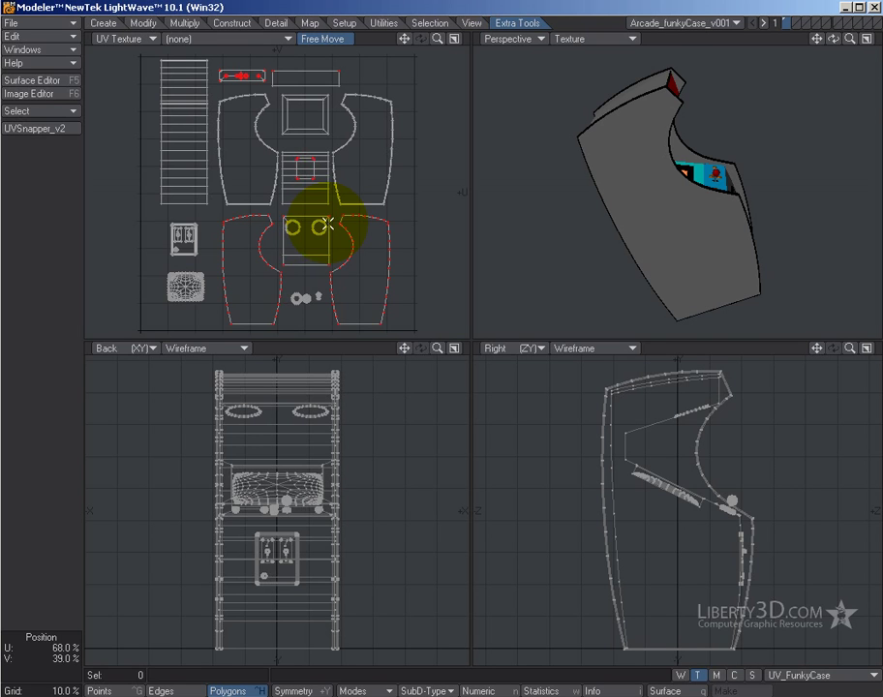
drag(822, 44, 796, 75)
key(ctrl+h)
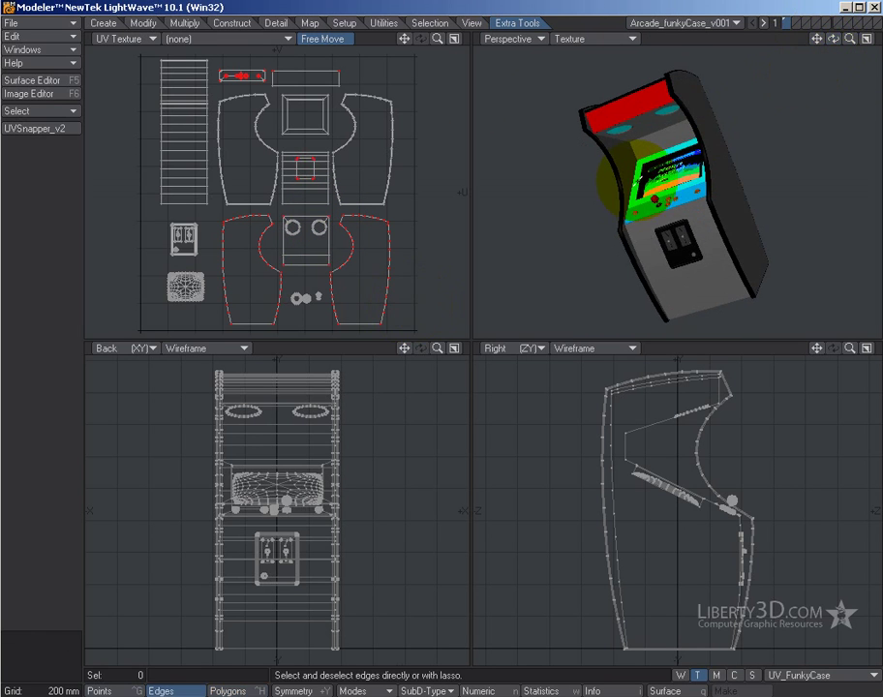
key(ctrl+j)
click(587, 175)
drag(831, 38, 652, 126)
click(652, 126)
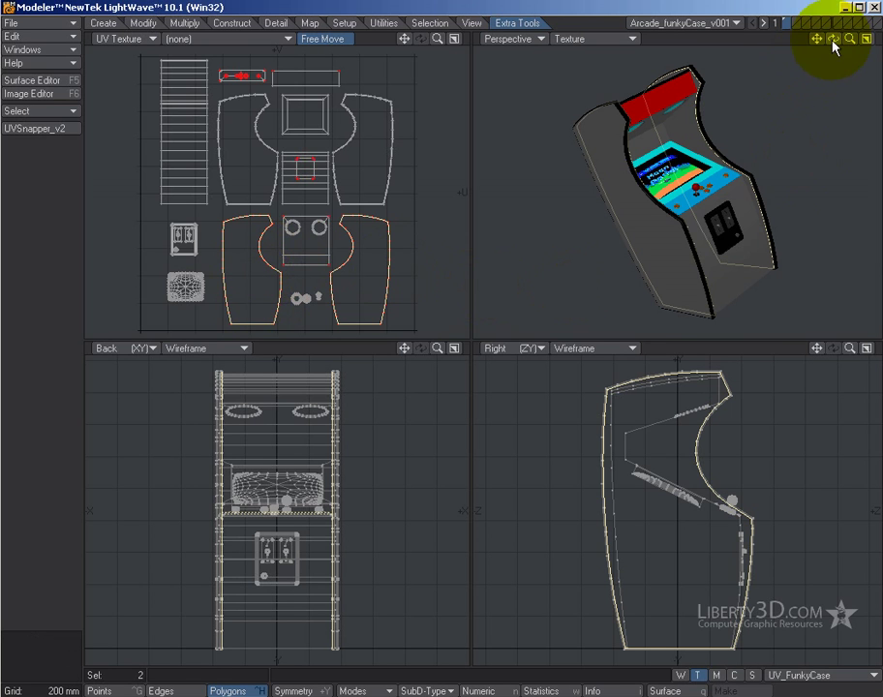
Step: Rotate and zoom around the cabinet, then deselect the two side-panel polygons
drag(833, 38, 407, 301)
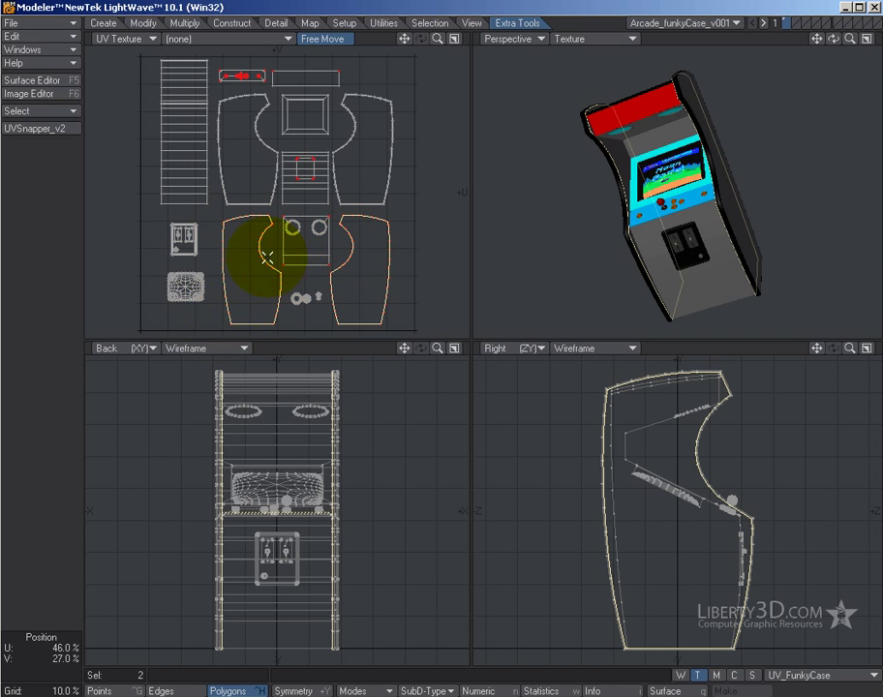
mouse_move(851, 39)
mouse_down()
mouse_move(406, 301)
mouse_move(862, 32)
mouse_move(405, 306)
mouse_move(418, 301)
mouse_up()
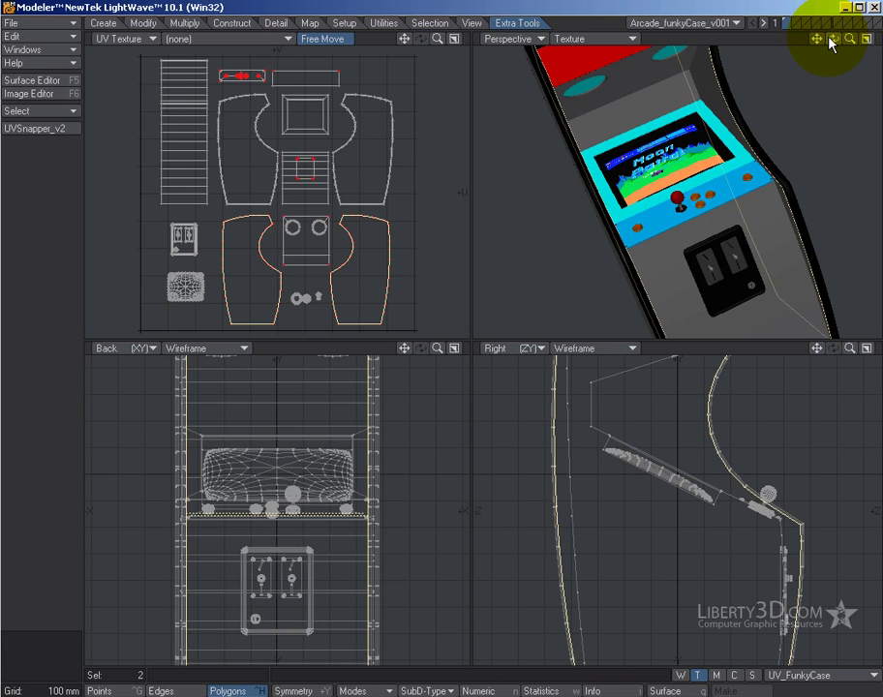
click(58, 246)
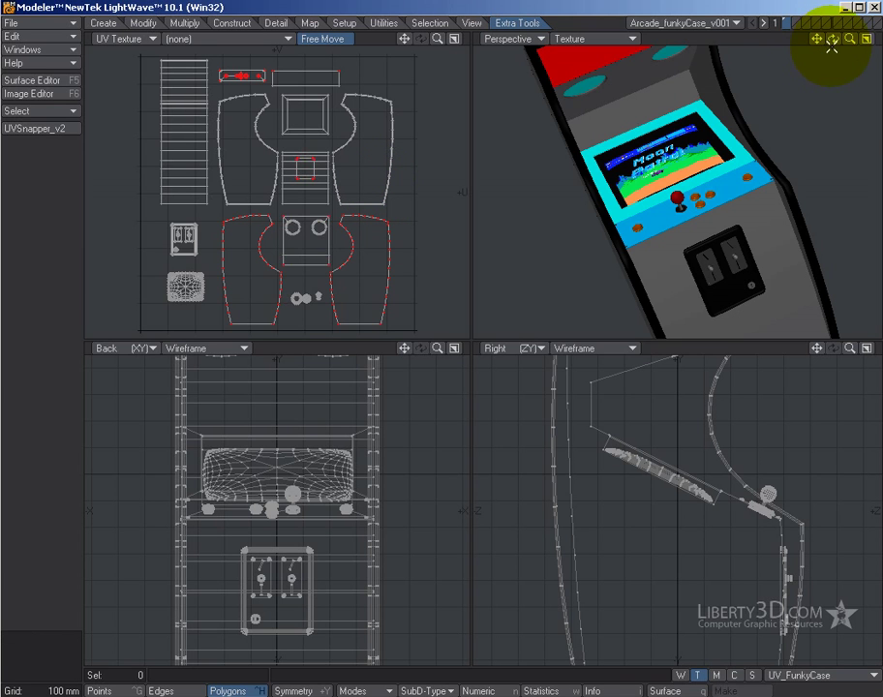
Step: In Points mode, make a first lasso attempt on the right side-panel island, then deselect it
drag(833, 40, 441, 272)
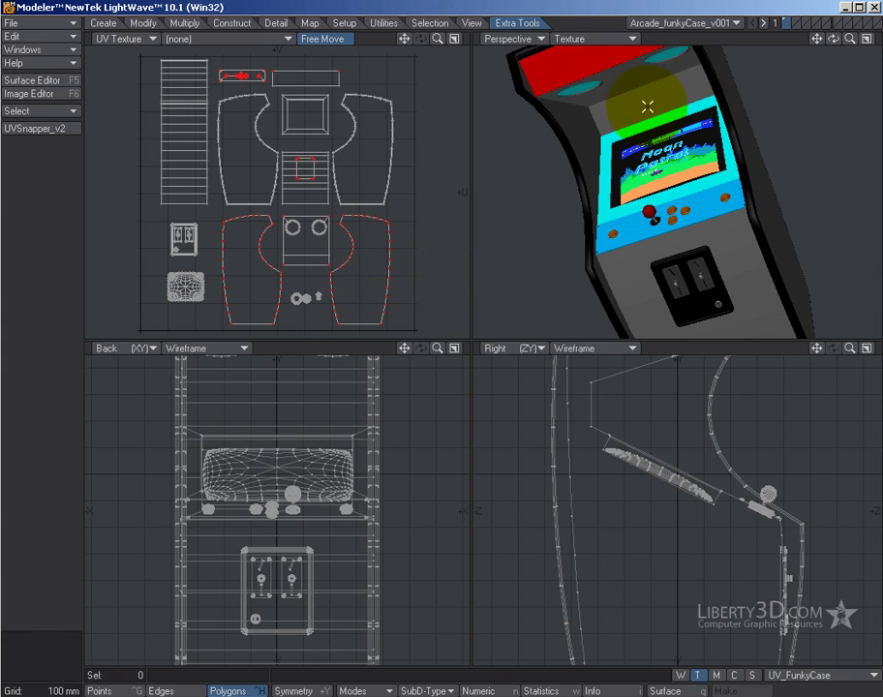
click(376, 245)
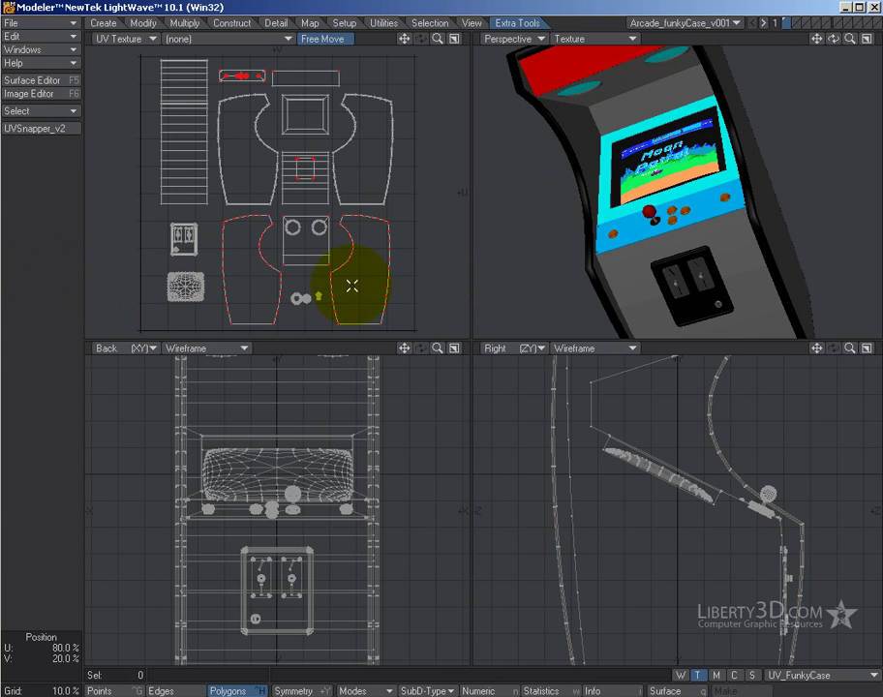
key(ctrl+g)
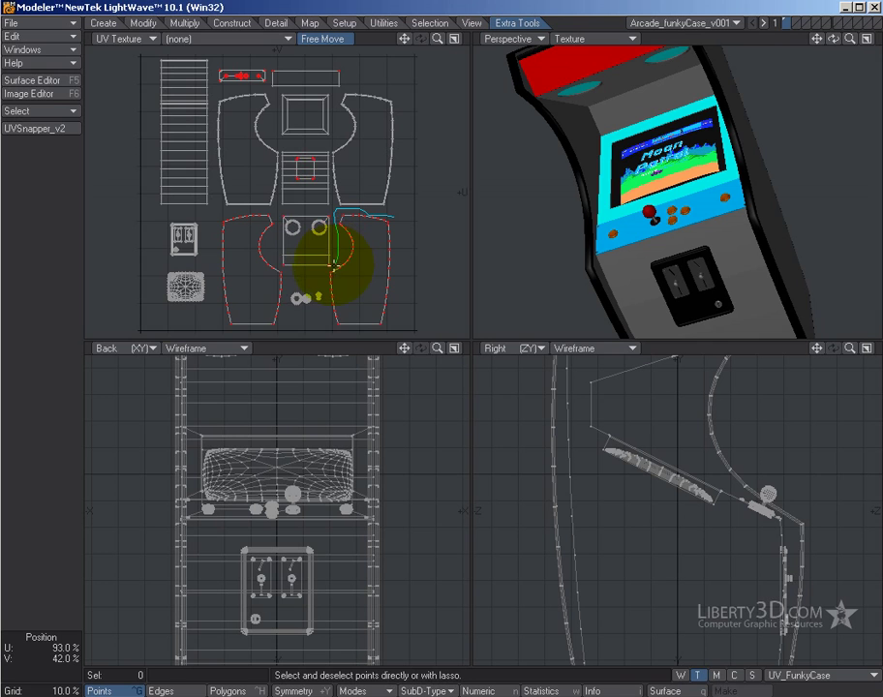
mouse_move(325, 291)
right_down()
mouse_move(339, 347)
mouse_move(411, 248)
mouse_move(321, 197)
right_up()
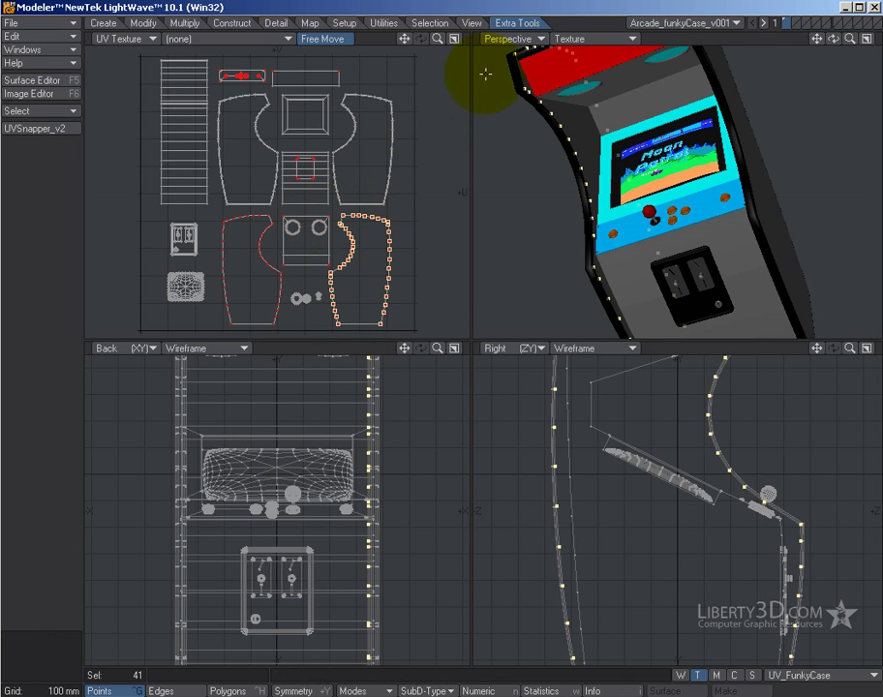
click(454, 39)
scroll(625, 324, up, 3)
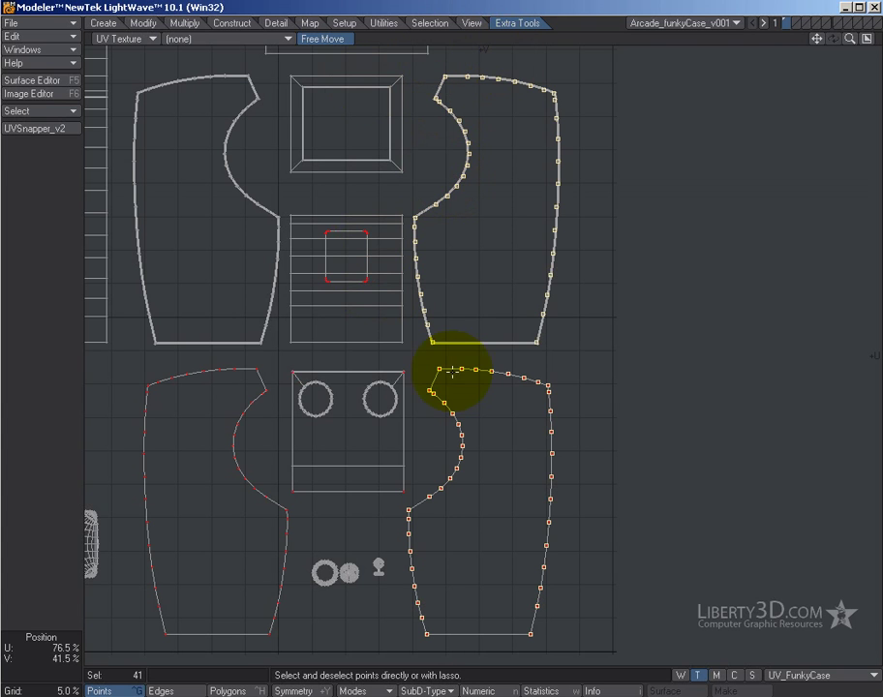
key(0)
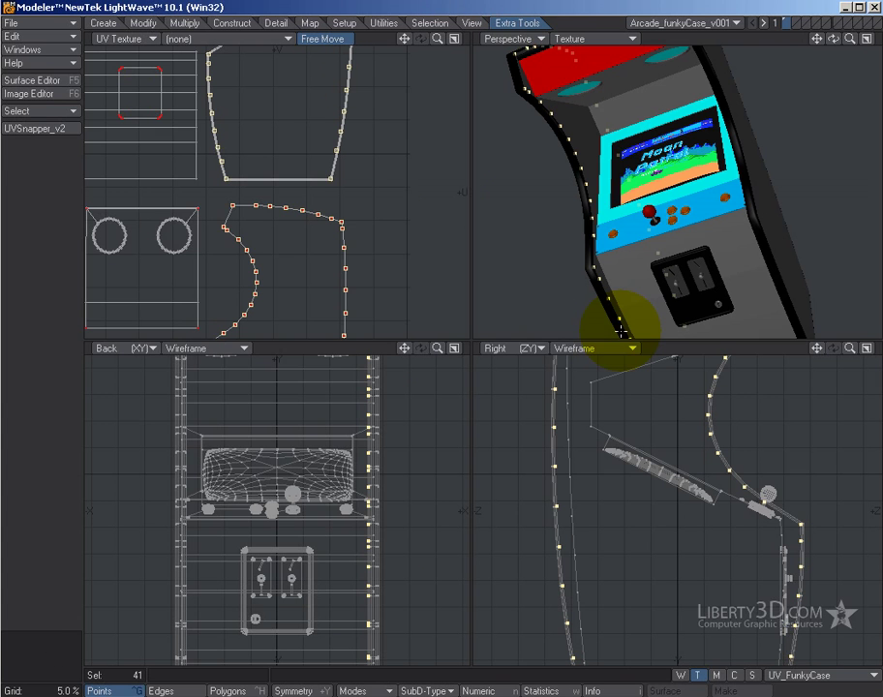
click(40, 340)
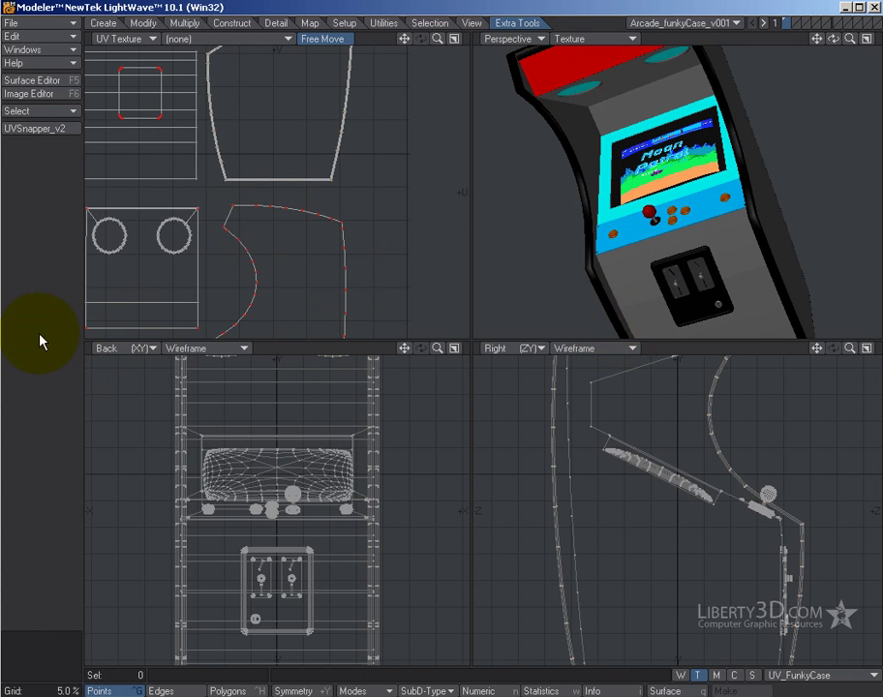
Step: Frame the UV view on the side-panel islands and lasso the right island's 41 points
click(255, 206)
key(shift+a)
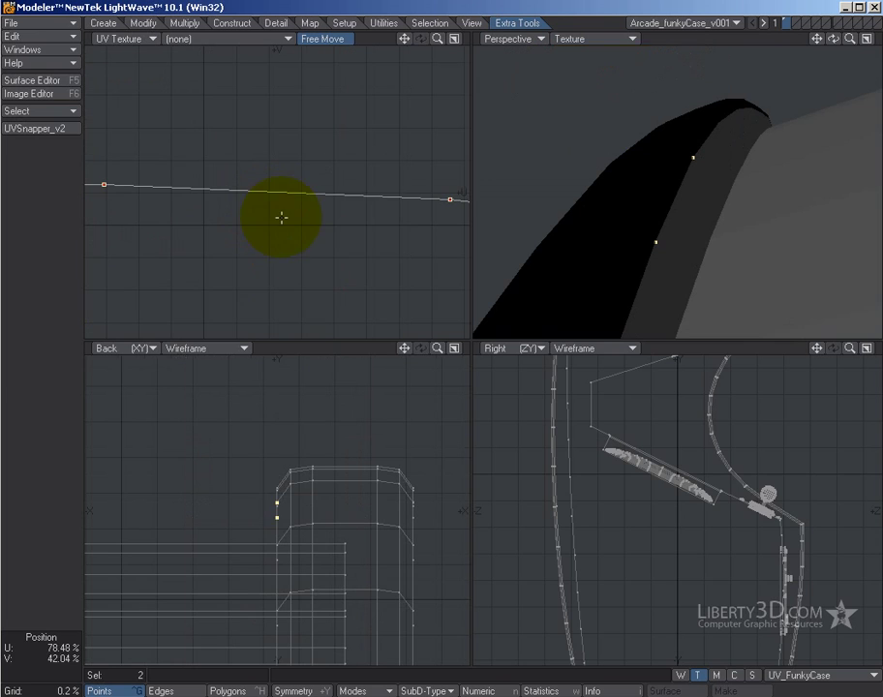
click(24, 312)
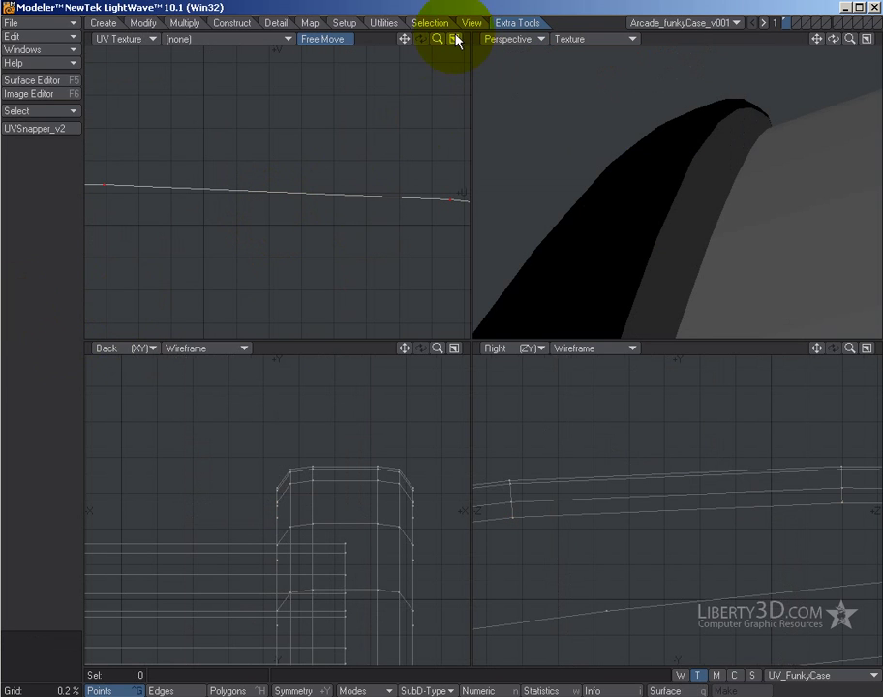
drag(441, 39, 347, 217)
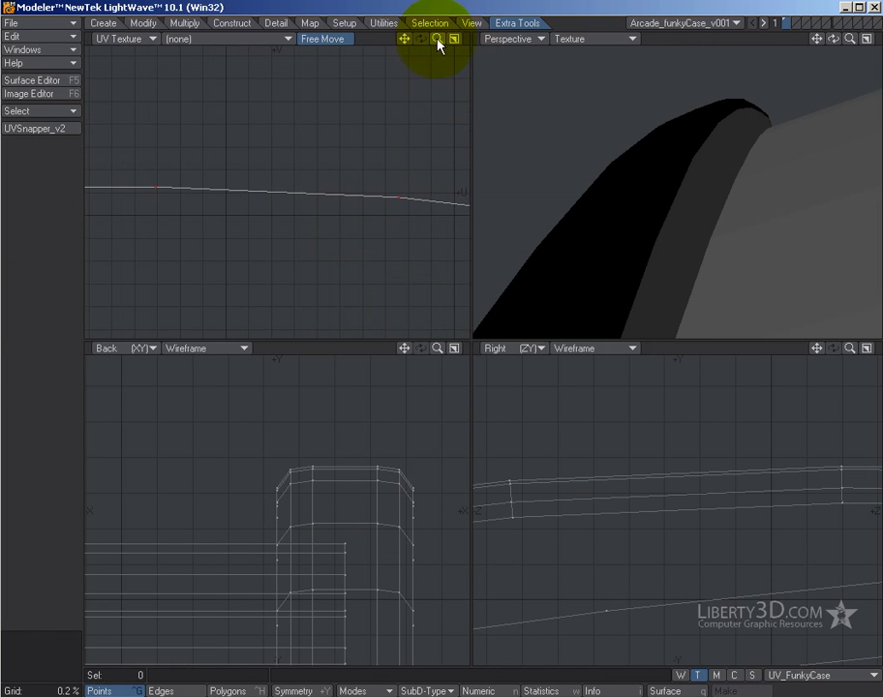
drag(438, 39, 407, 312)
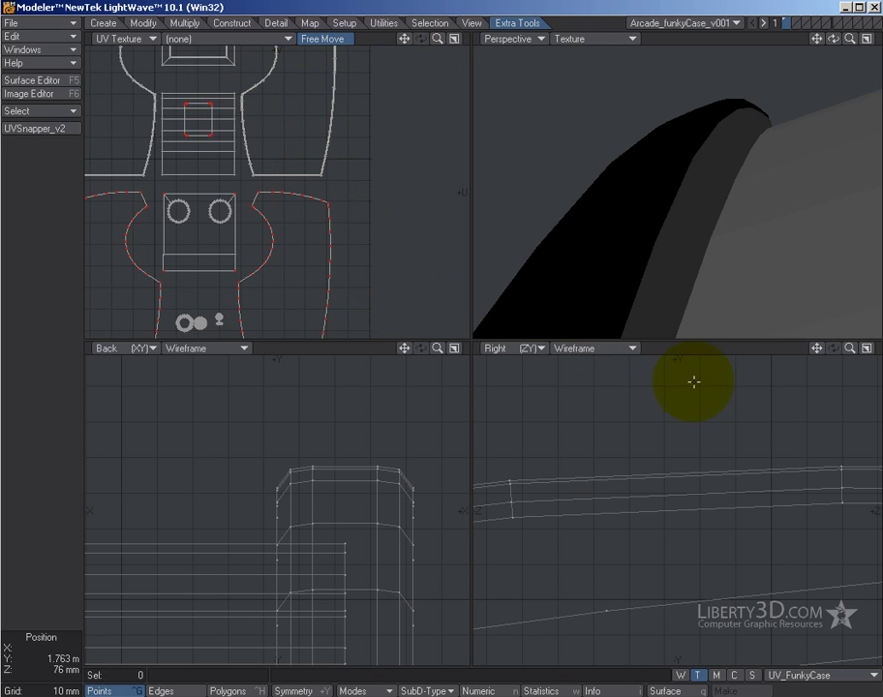
mouse_move(404, 38)
mouse_down()
mouse_move(408, 299)
mouse_move(404, 40)
mouse_up()
mouse_move(292, 121)
right_down()
mouse_move(251, 123)
mouse_move(254, 172)
mouse_move(237, 218)
mouse_move(434, 320)
mouse_move(347, 130)
mouse_move(286, 162)
right_up()
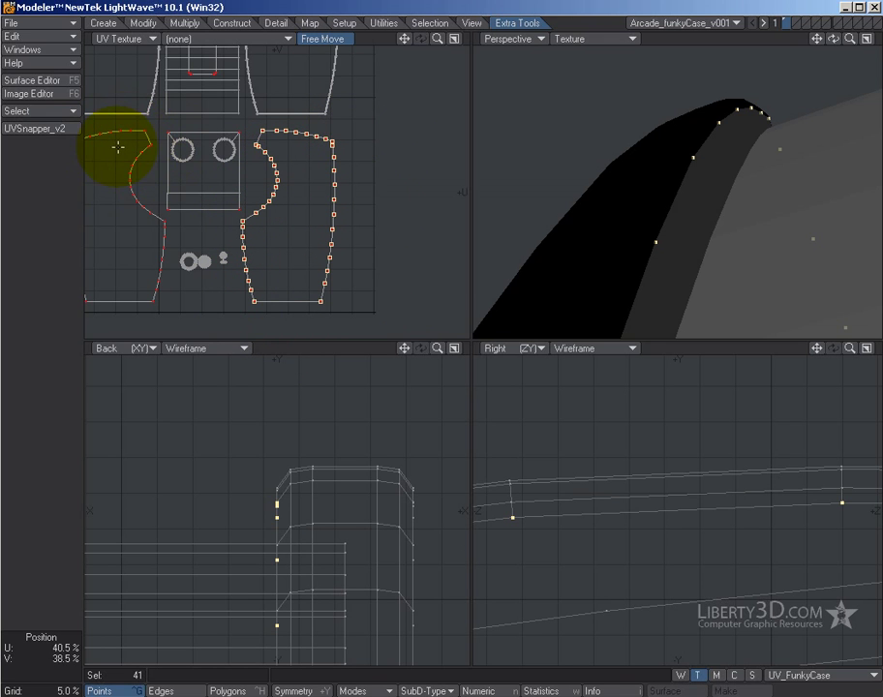
Step: Flip the selected island's UVs horizontally from the Map tools, then pan to the upper islands
click(311, 23)
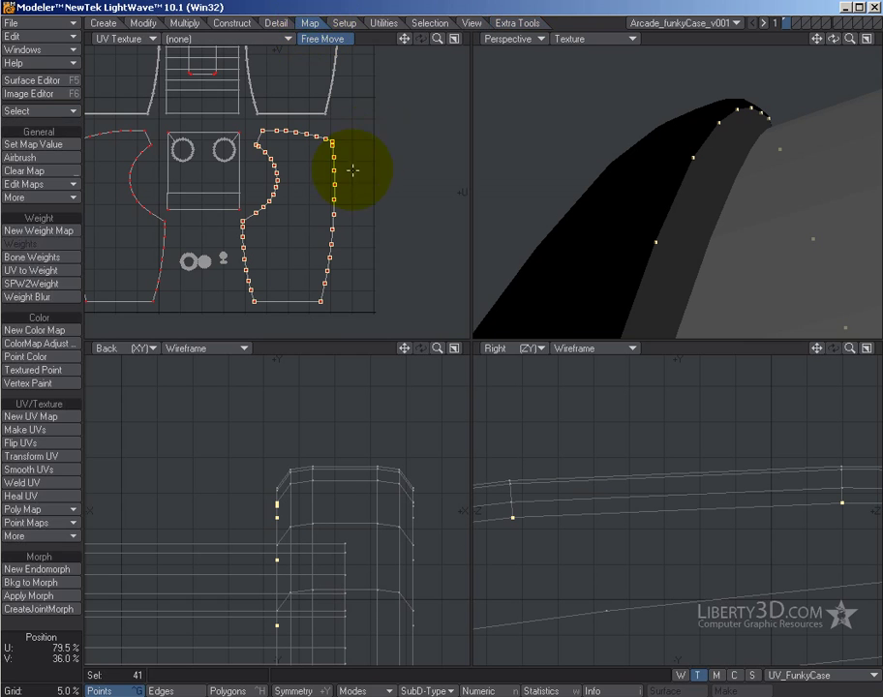
click(43, 444)
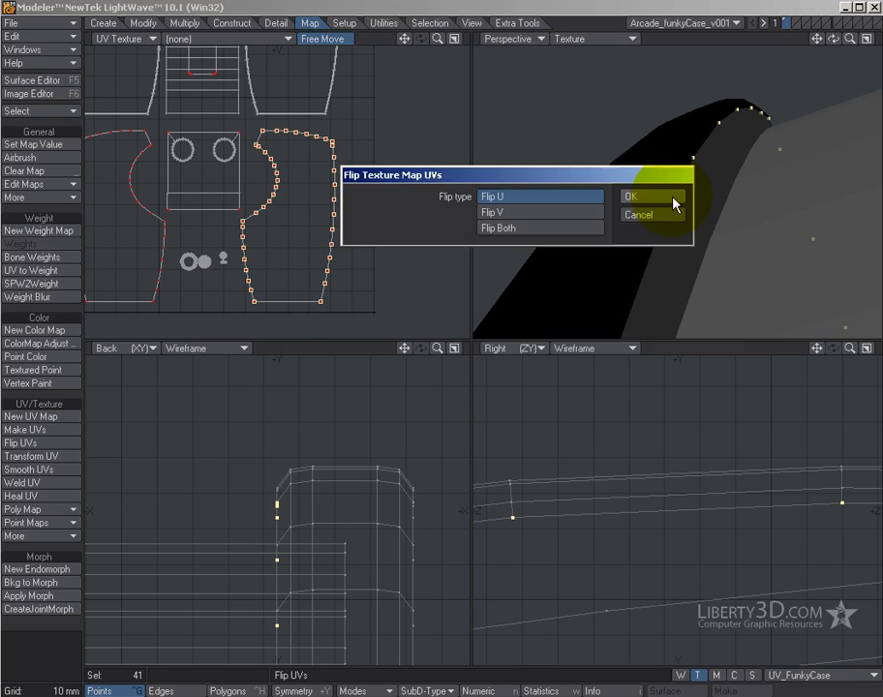
click(631, 196)
drag(405, 39, 407, 301)
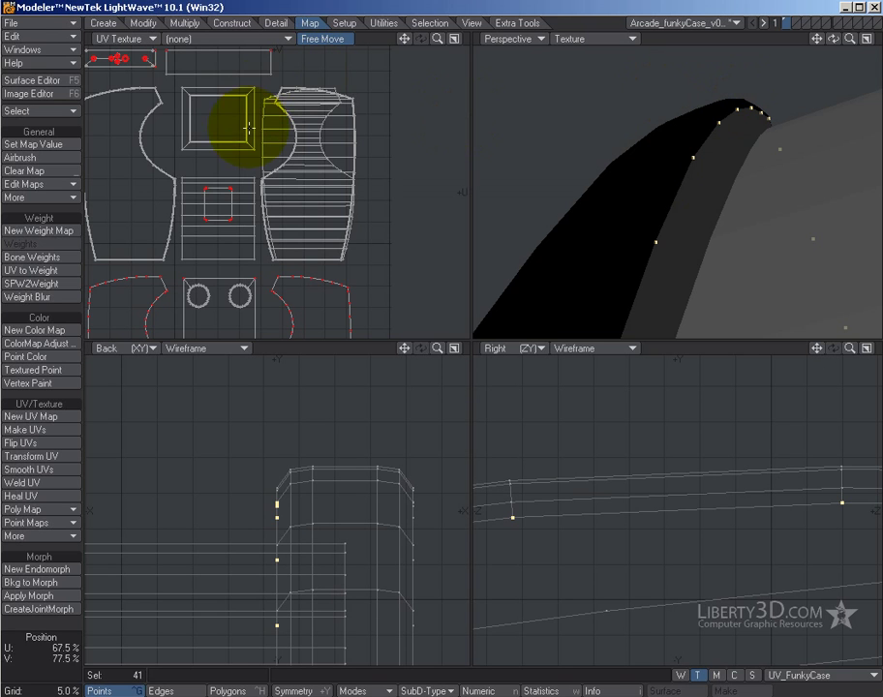
drag(405, 40, 408, 303)
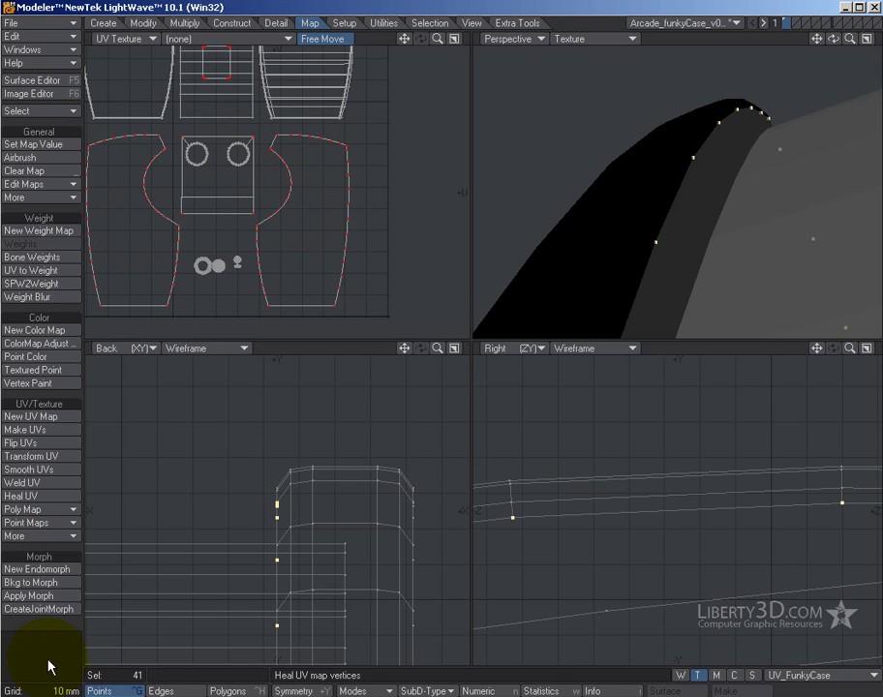
Step: Select the side panel polygon in 3D to locate its UV island, then clear the selection
click(48, 667)
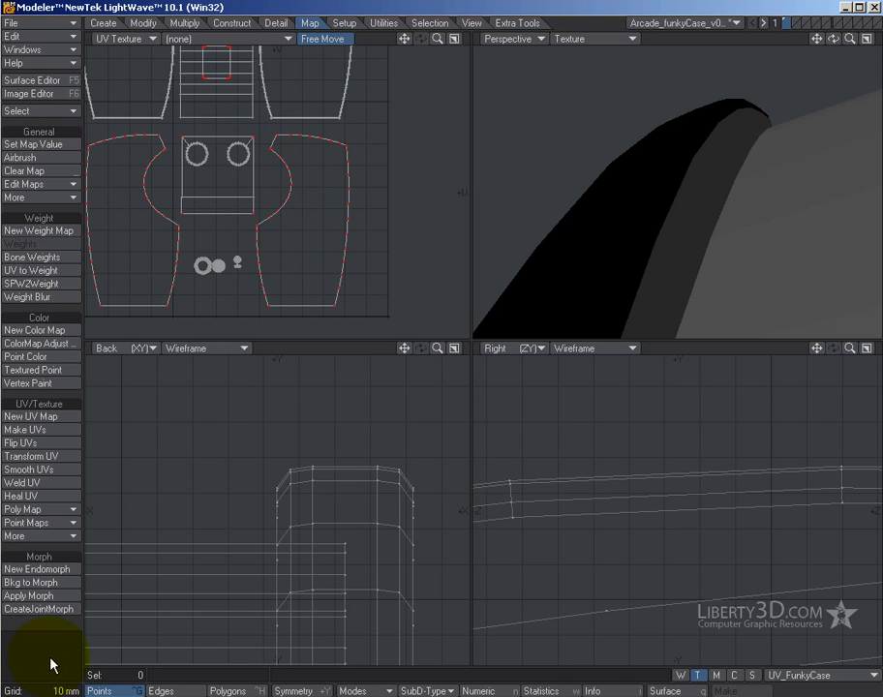
key(space)
key(space)
click(716, 170)
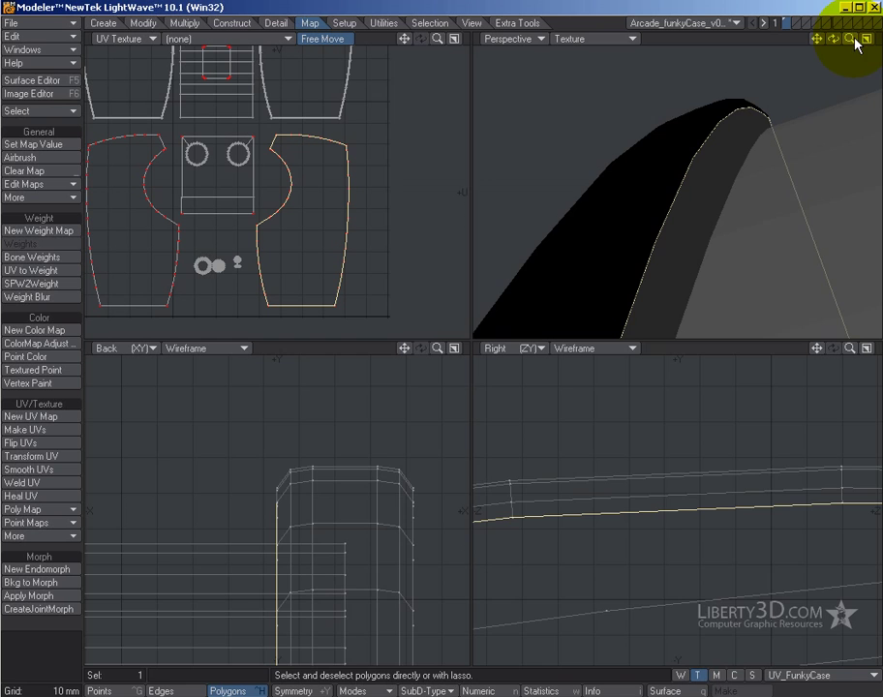
drag(850, 40, 360, 334)
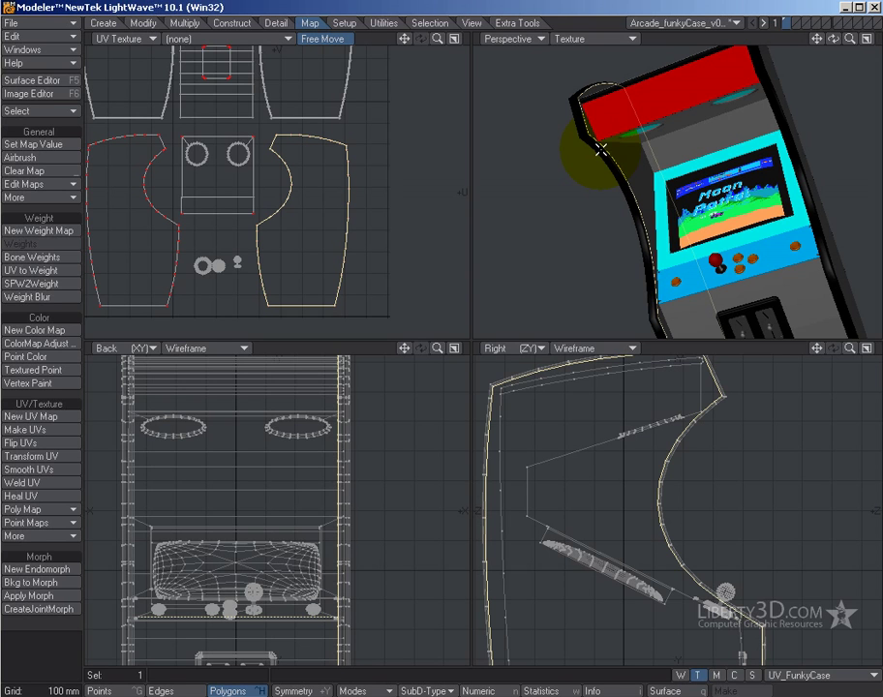
click(40, 663)
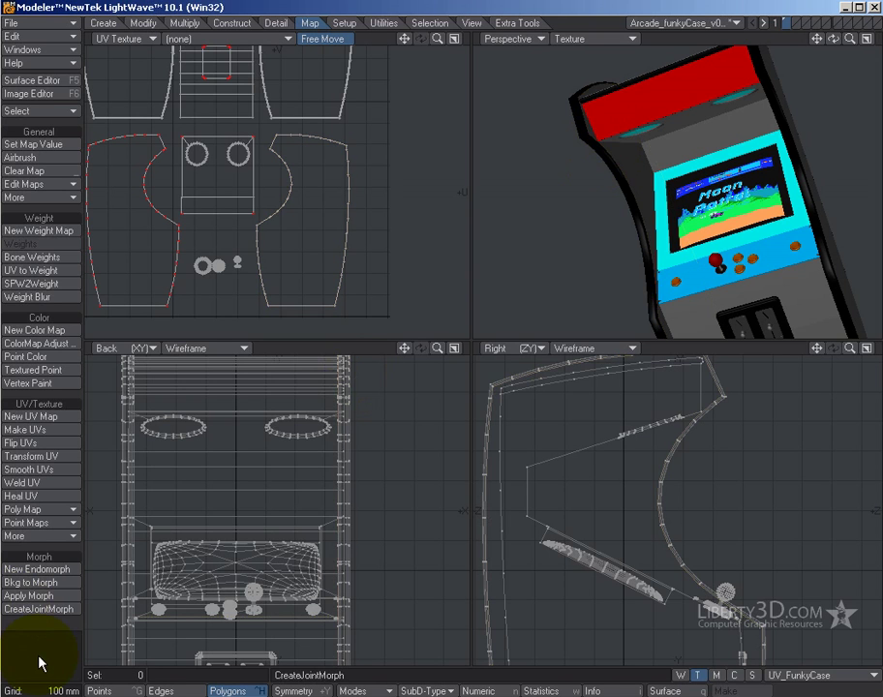
Step: In Points mode, lasso all 41 points of the right side-panel island, retrying until complete
key(ctrl+g)
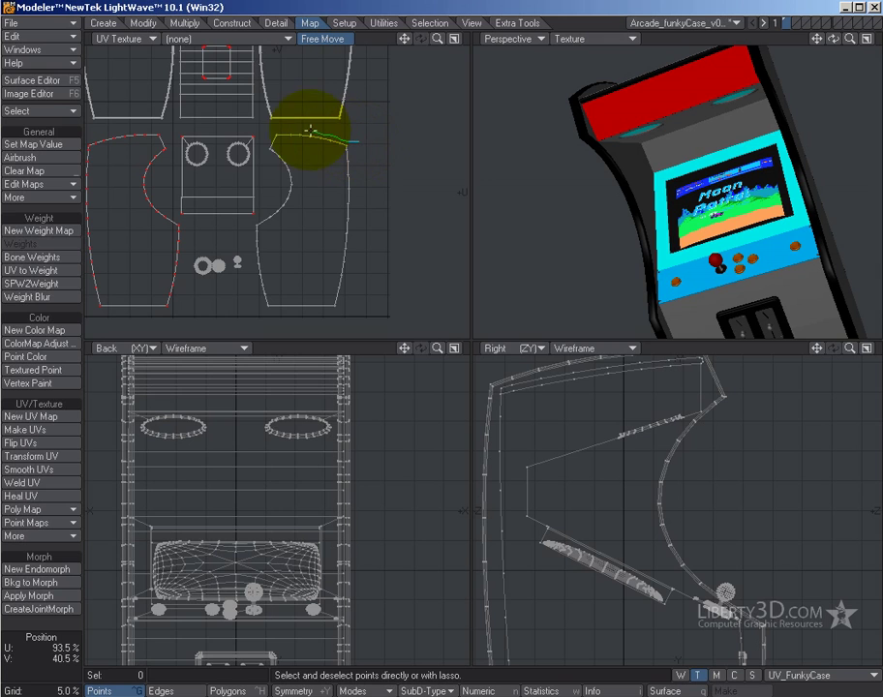
drag(310, 128, 271, 130)
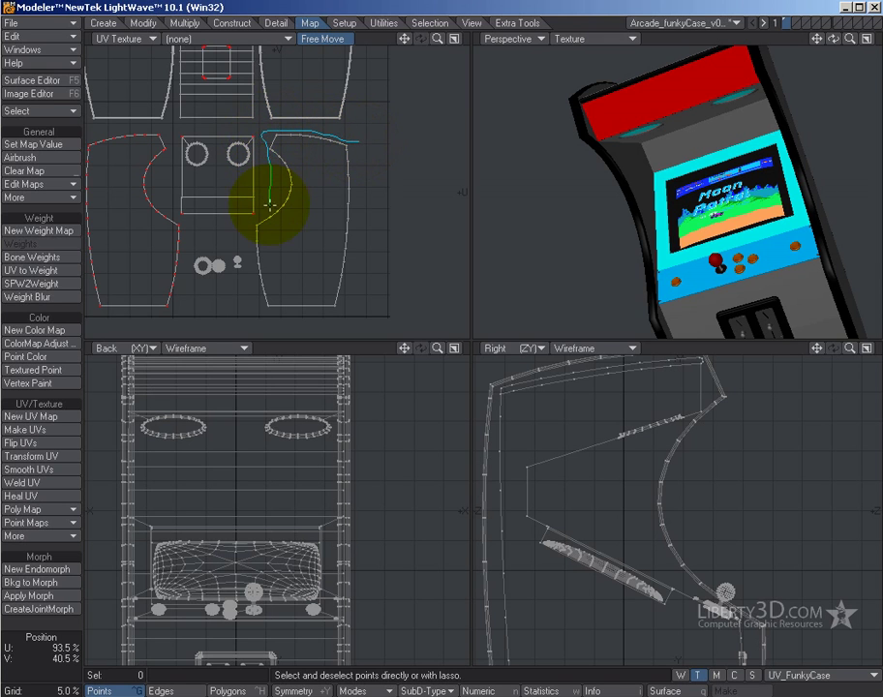
drag(257, 221, 244, 238)
mouse_move(248, 262)
right_down()
mouse_move(321, 335)
mouse_move(381, 232)
mouse_move(374, 128)
right_up()
key(shift+a)
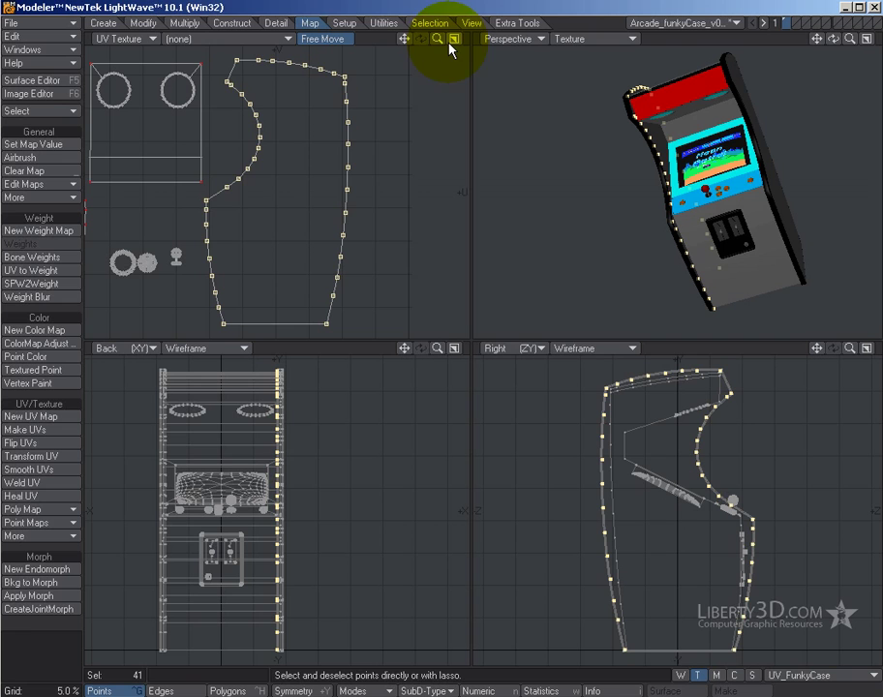
key(/)
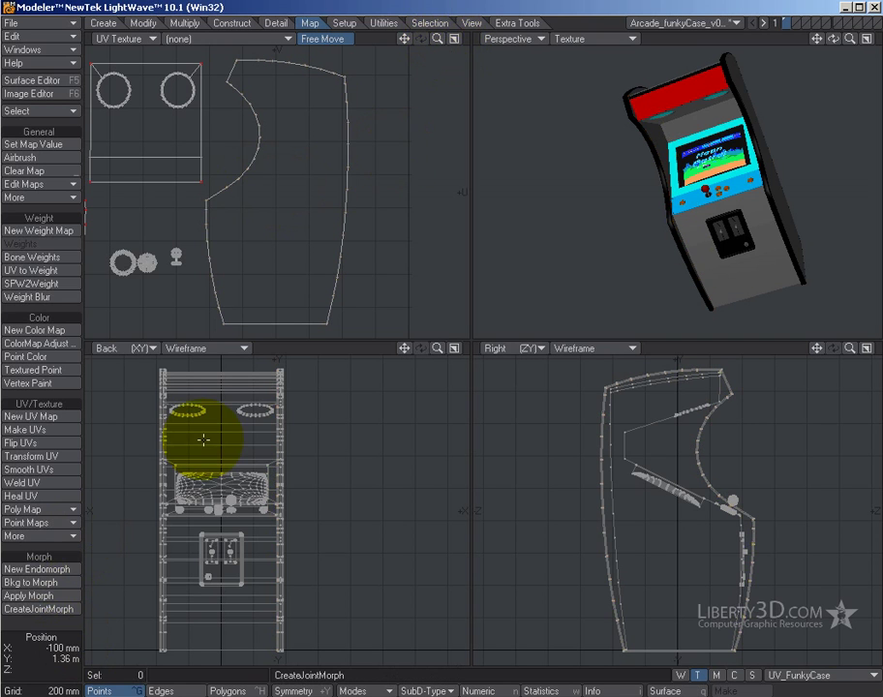
mouse_move(362, 94)
right_down()
mouse_move(321, 55)
mouse_move(263, 36)
mouse_move(219, 59)
mouse_move(227, 114)
right_up()
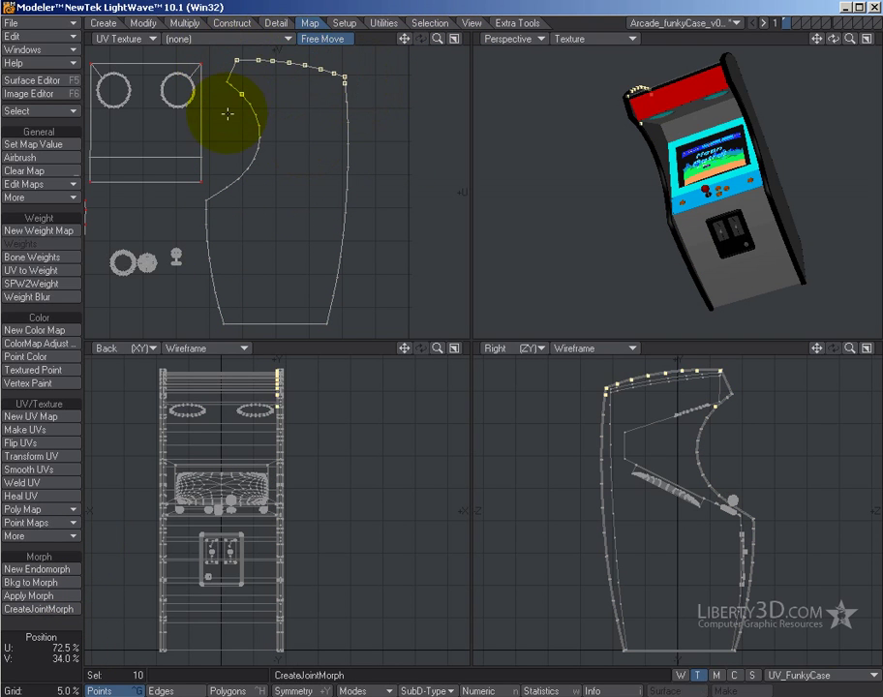
key(/)
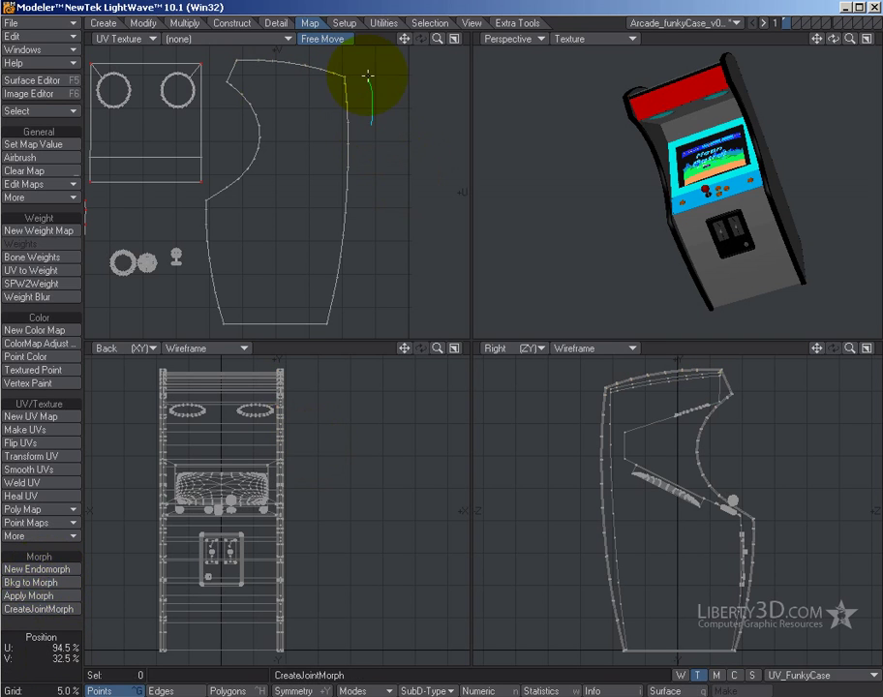
mouse_move(368, 74)
mouse_down()
mouse_move(294, 51)
mouse_move(223, 50)
mouse_move(214, 62)
mouse_move(232, 116)
mouse_move(224, 169)
mouse_up()
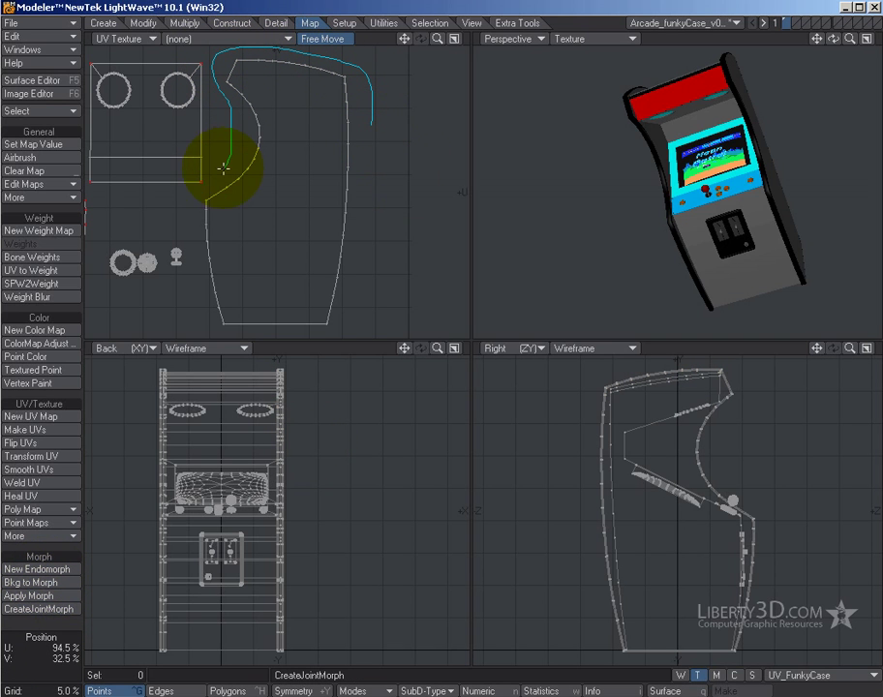
mouse_move(203, 194)
right_down()
mouse_move(190, 227)
mouse_move(204, 323)
mouse_move(324, 374)
mouse_move(443, 230)
mouse_move(411, 85)
right_up()
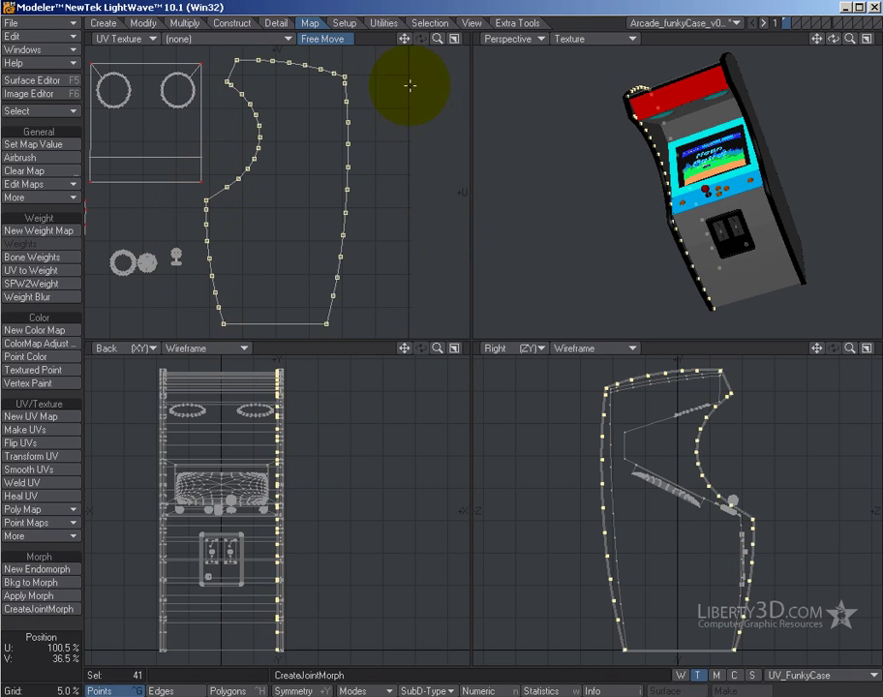
Step: Apply Flip UVs with Flip U to the selected island and maximize the UV Texture viewport
key(a)
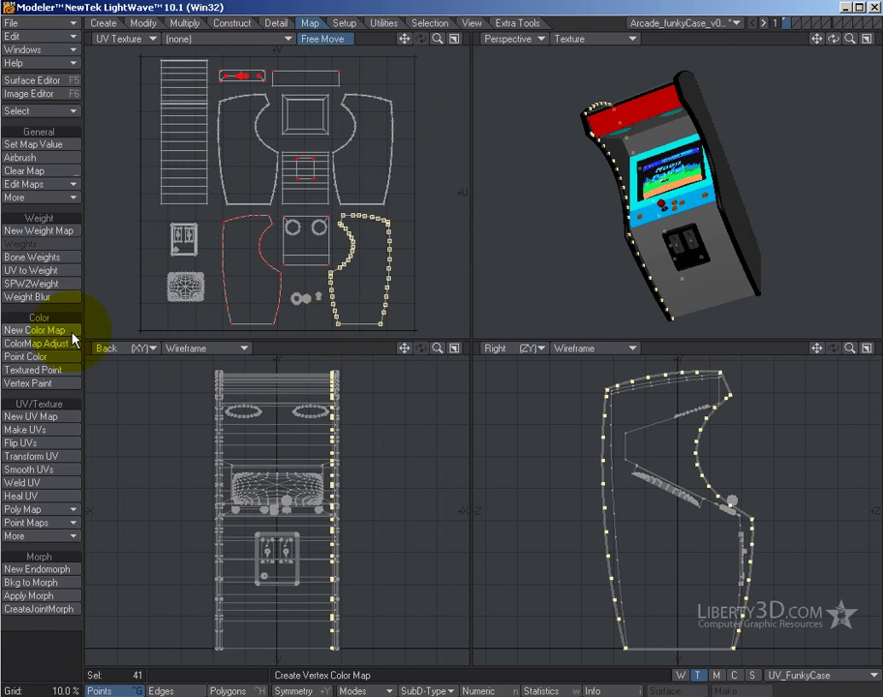
click(30, 447)
click(549, 199)
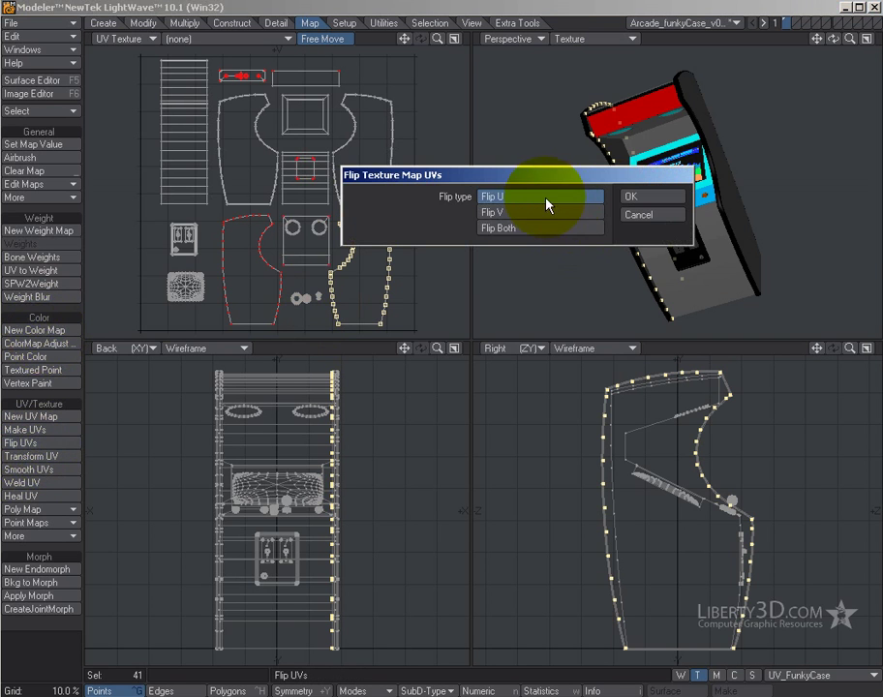
click(630, 196)
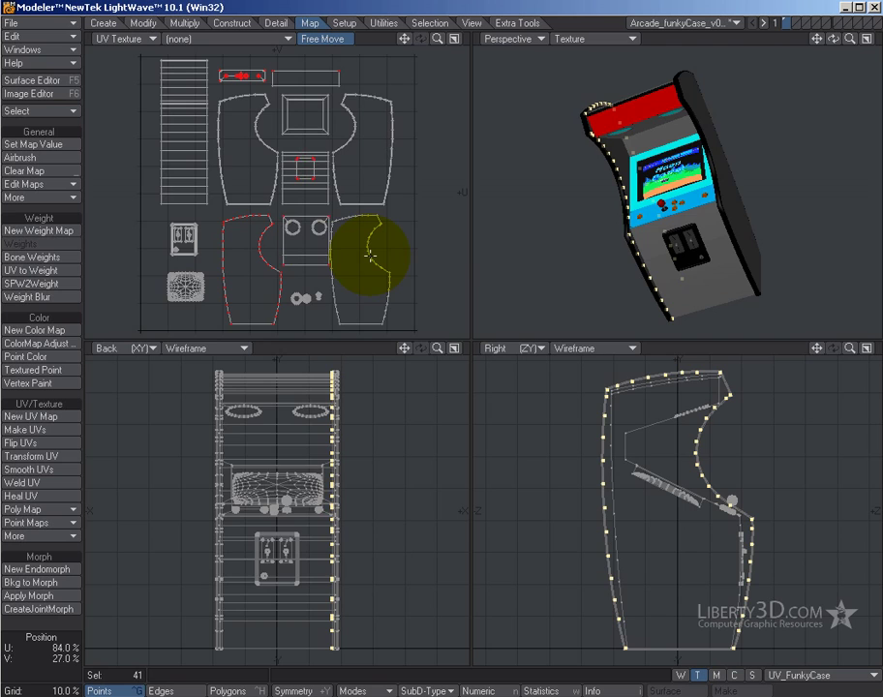
key(KP_0)
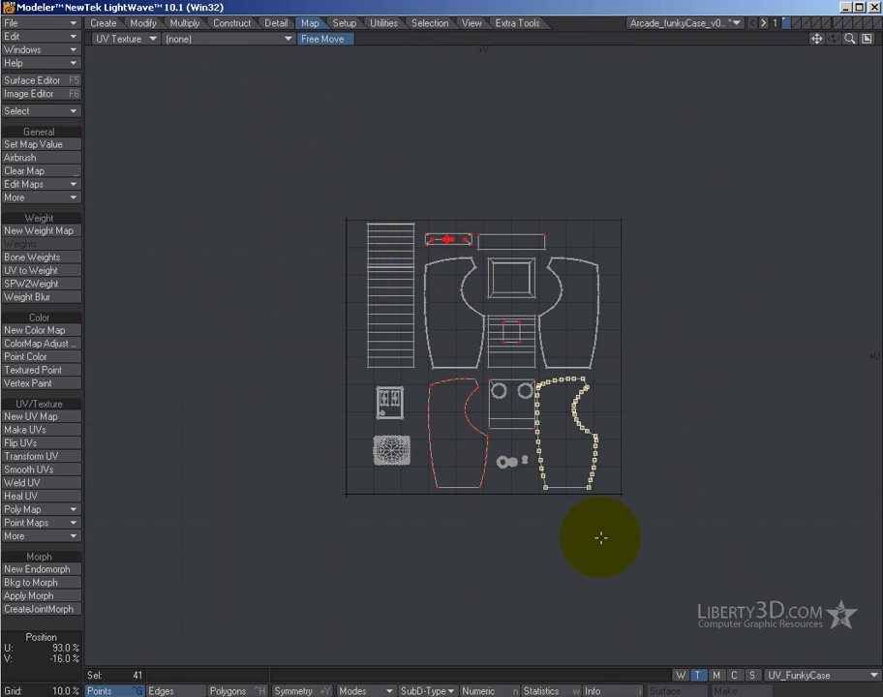
Step: Move the flipped island onto the left side-panel island and nudge it into alignment
key(shift+a)
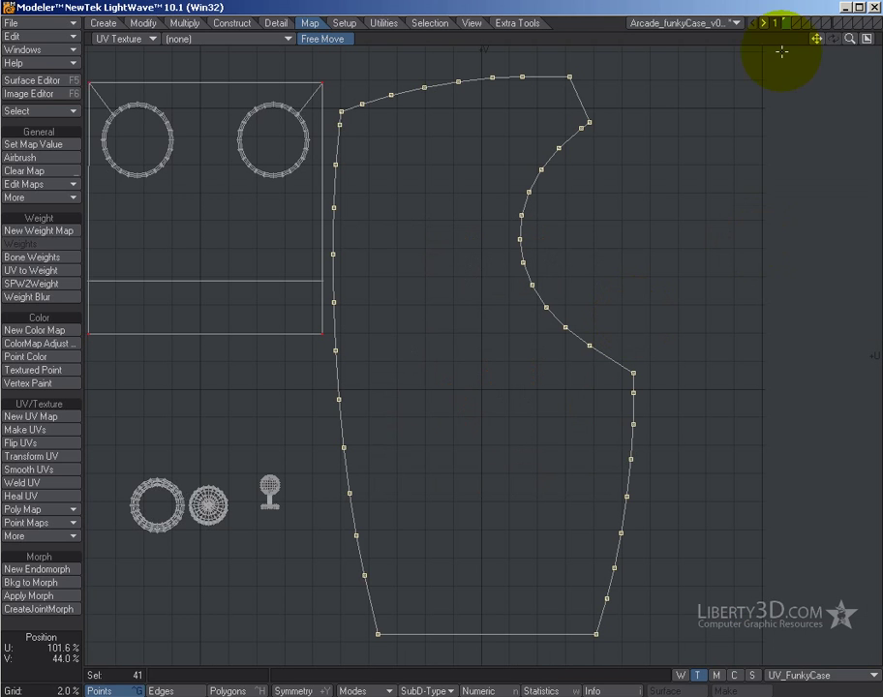
scroll(408, 305, down, 4)
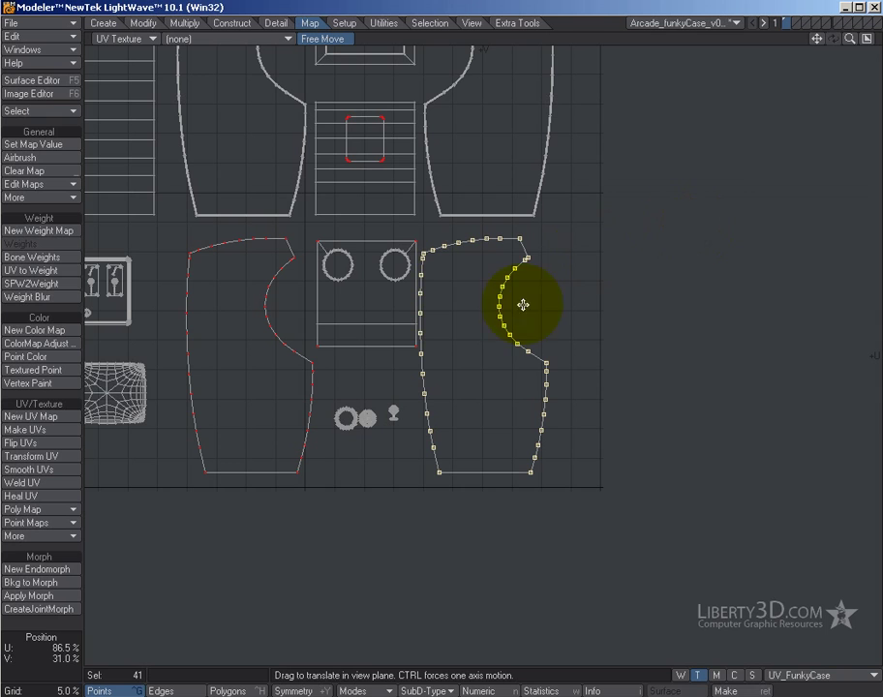
drag(483, 291, 388, 303)
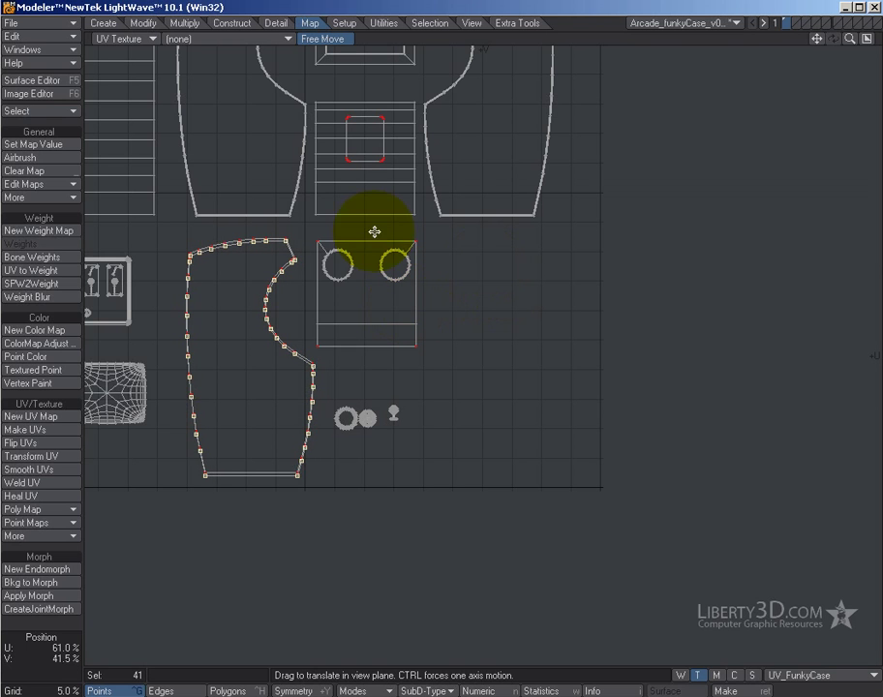
click(253, 250)
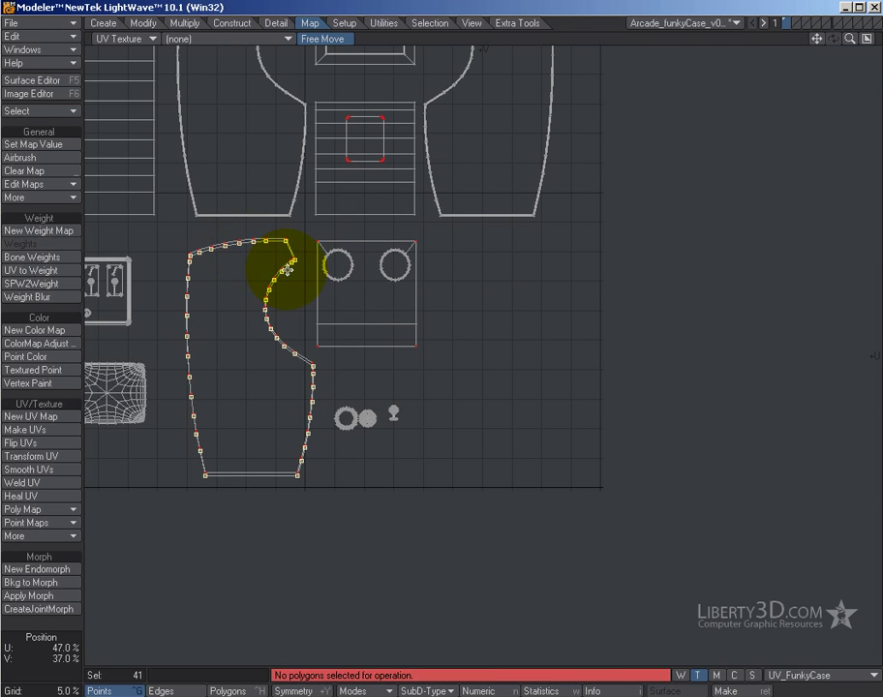
scroll(289, 269, up, 3)
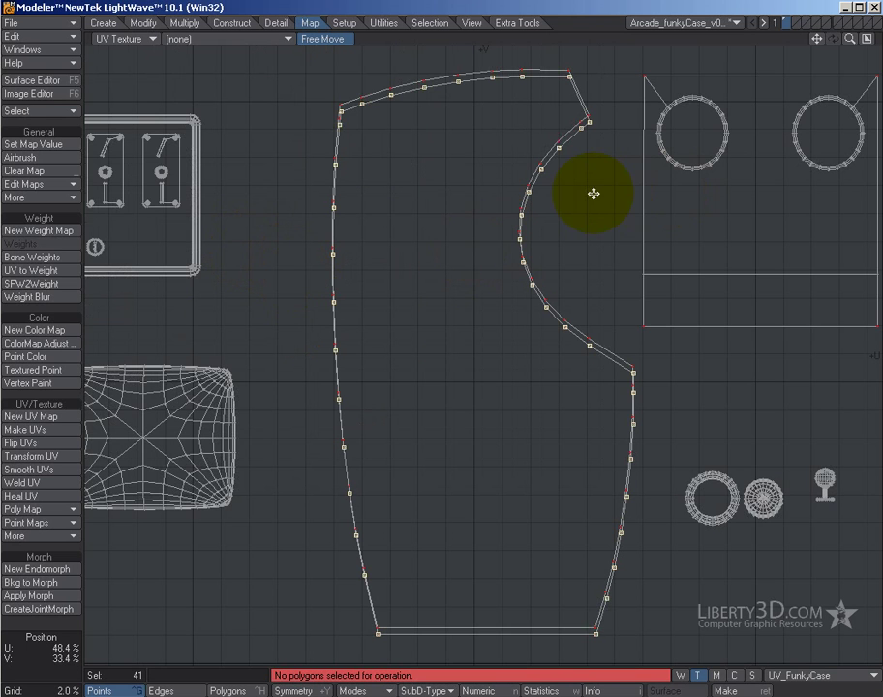
drag(405, 305, 410, 299)
Step: Clear the selection and lasso all 82 points of both overlapping side-panel islands
click(24, 659)
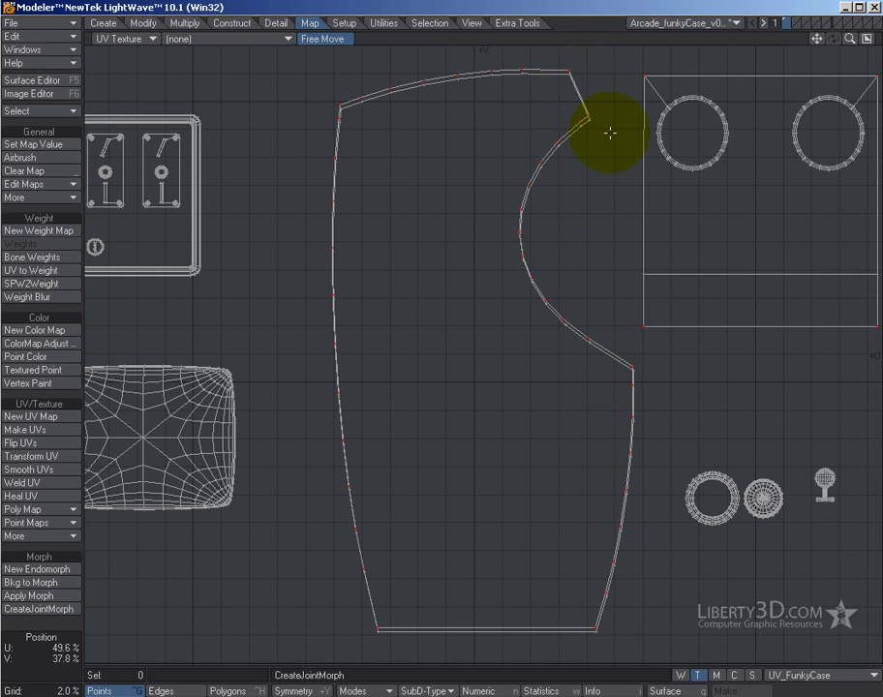
mouse_move(614, 97)
mouse_down()
mouse_move(514, 52)
mouse_move(332, 50)
mouse_move(292, 116)
mouse_move(268, 403)
mouse_move(339, 665)
mouse_up()
mouse_move(641, 655)
mouse_down()
mouse_move(634, 575)
mouse_move(641, 511)
mouse_move(665, 471)
mouse_move(670, 366)
mouse_move(610, 305)
mouse_move(590, 271)
mouse_move(603, 155)
mouse_up()
right_drag(603, 155, 631, 137)
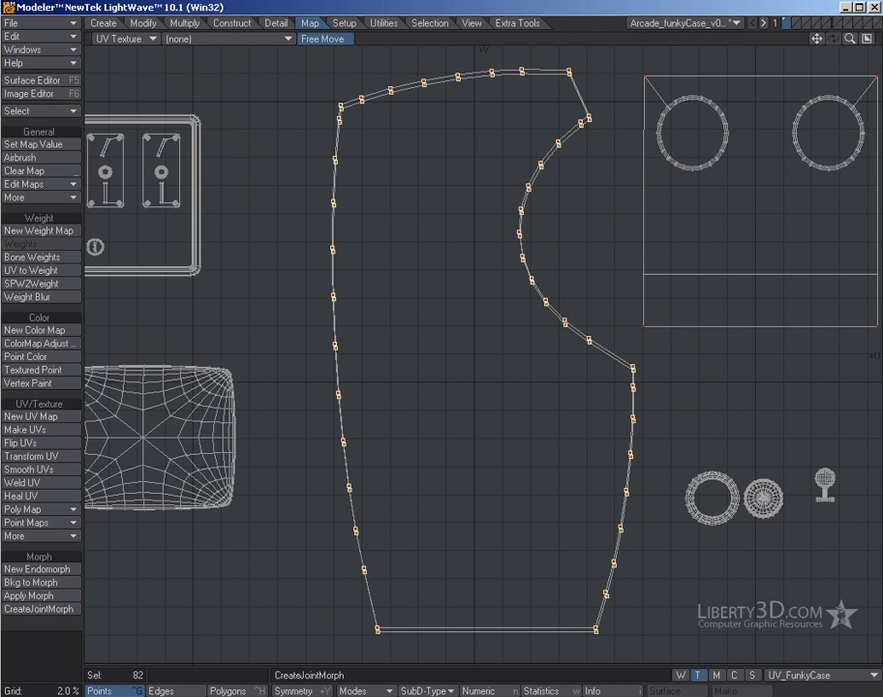
click(529, 25)
Step: Run UV Snapper in Average mode on the 82 selected points
click(48, 132)
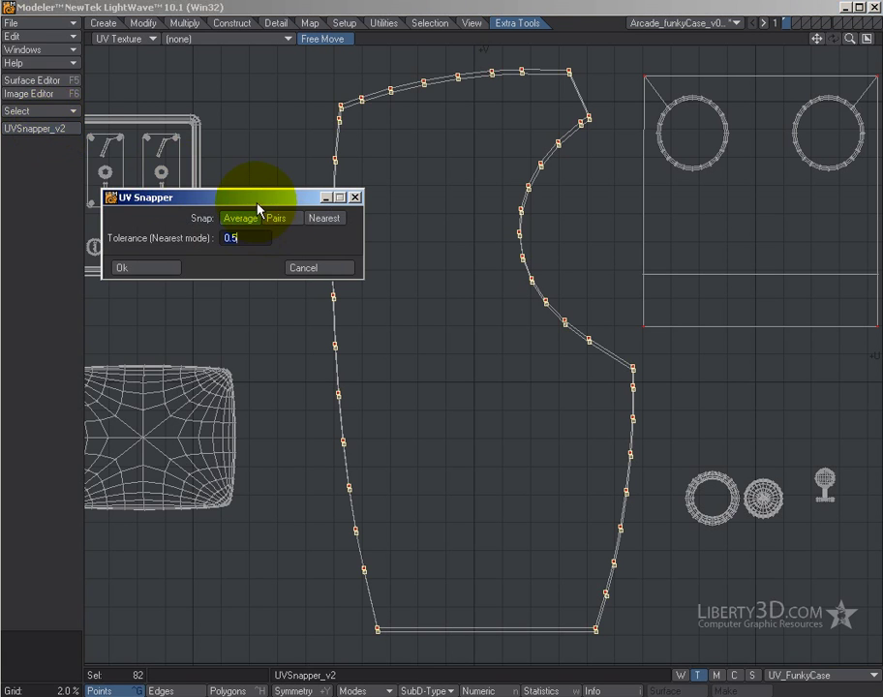
drag(247, 198, 172, 159)
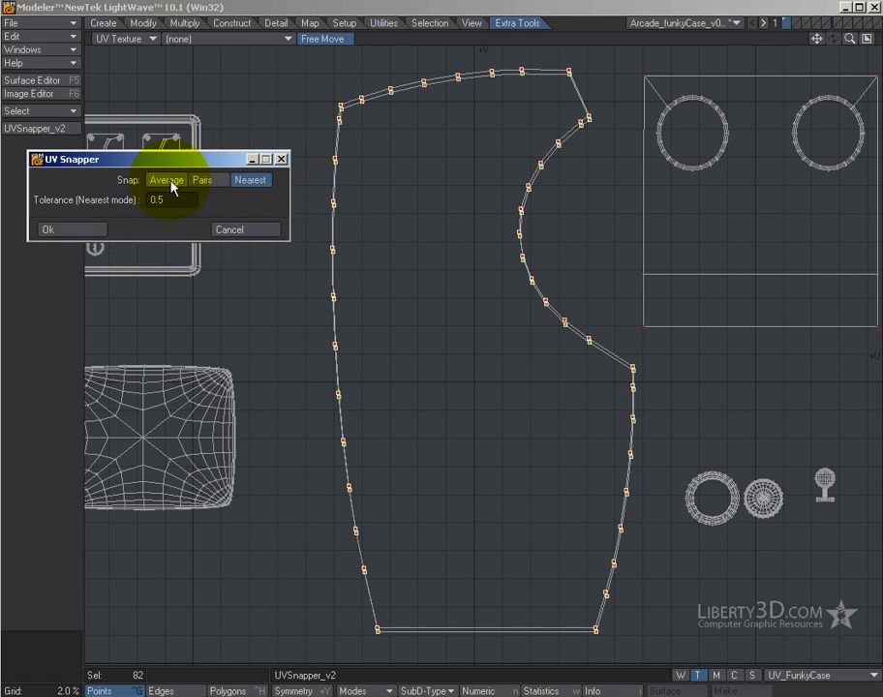
click(168, 184)
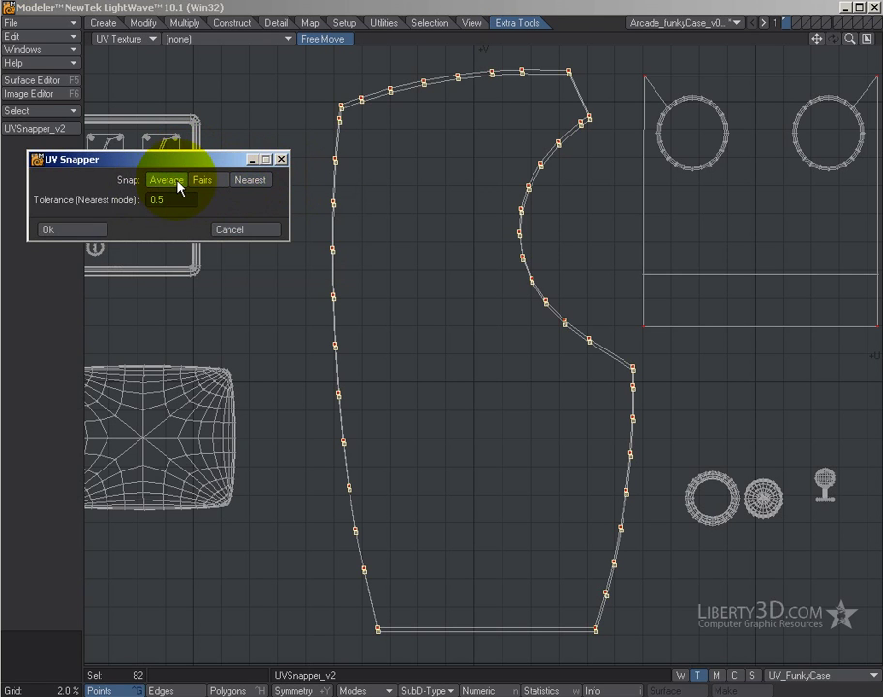
click(97, 231)
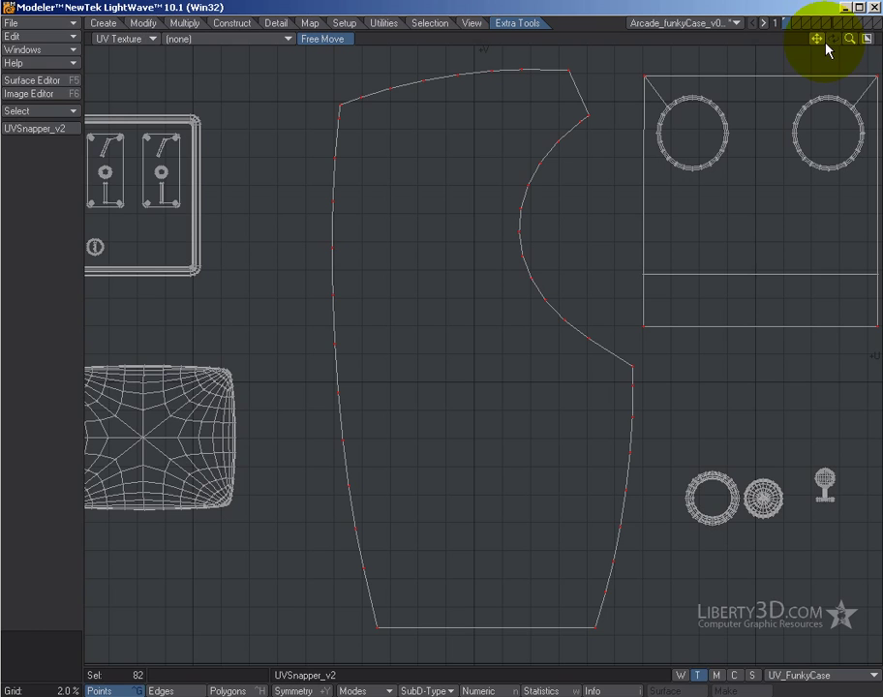
Step: Undo the snap that fanned the UV piece and try selecting the curved side panel's points
drag(853, 40, 405, 305)
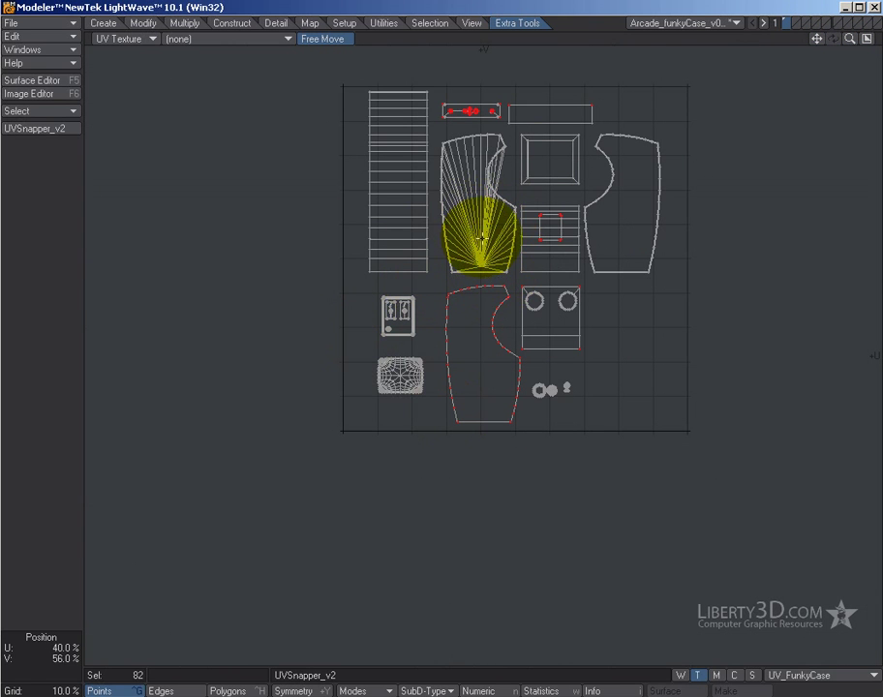
key(u)
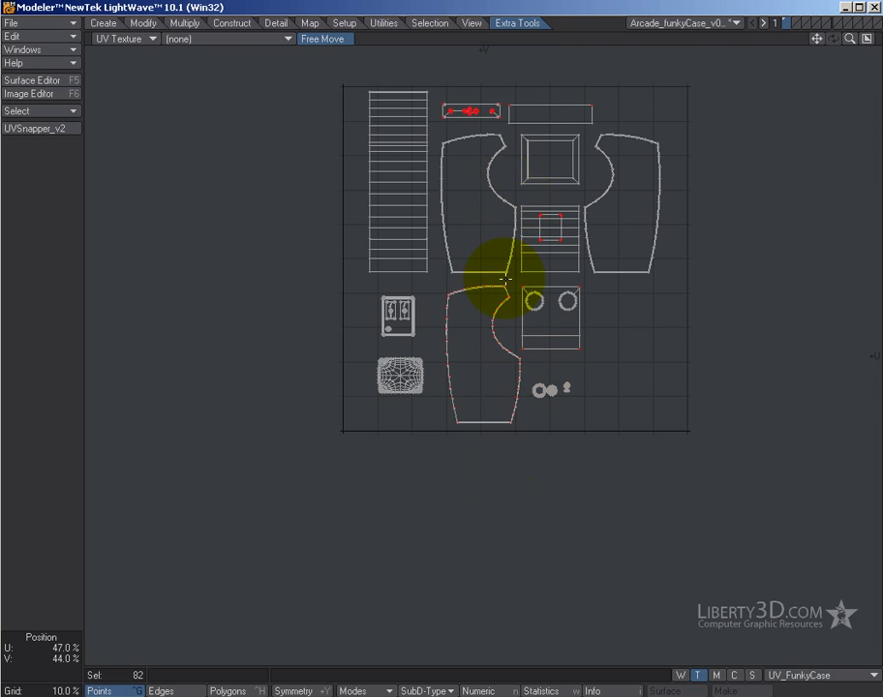
mouse_move(506, 279)
right_down()
mouse_move(469, 277)
mouse_move(435, 314)
mouse_move(446, 388)
mouse_move(466, 434)
mouse_move(522, 430)
mouse_move(528, 377)
right_up()
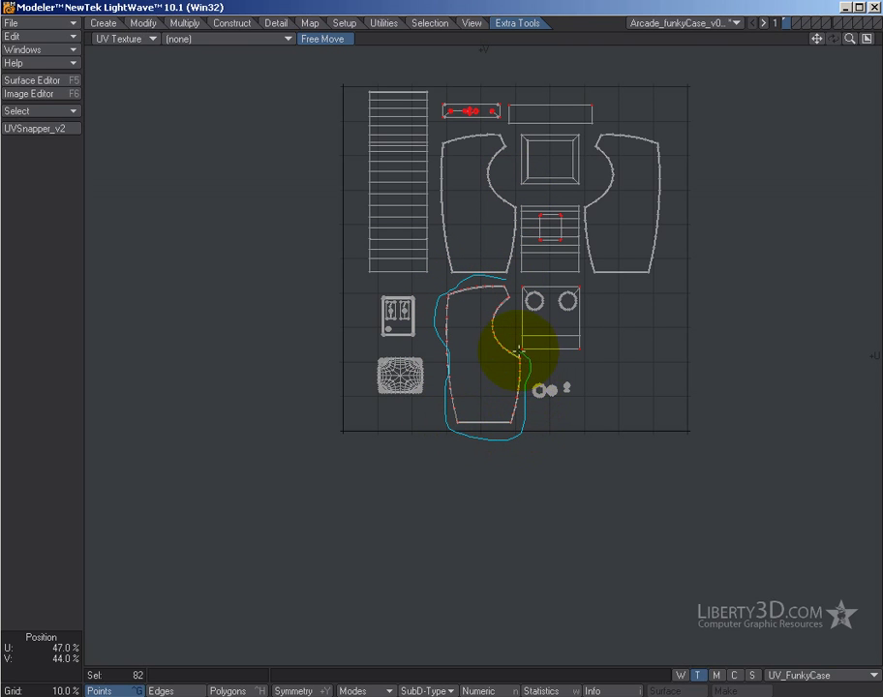
mouse_move(499, 316)
right_down()
mouse_move(515, 289)
mouse_move(518, 300)
right_up()
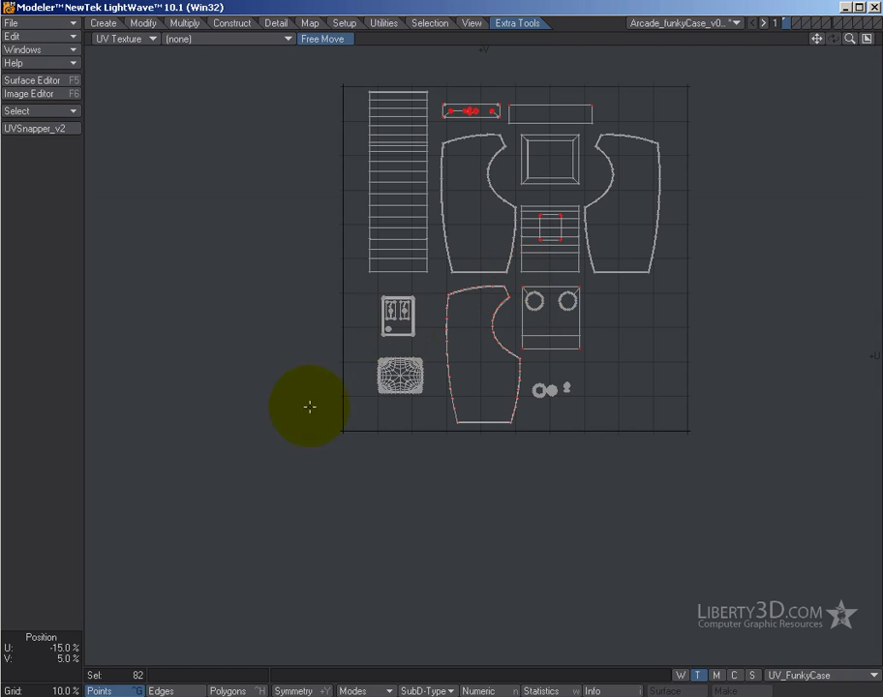
click(39, 404)
Step: Trial-snap the curved panel's 36 top-left edge points with UVSnapper_v2, undo it, and restore four views
drag(472, 240, 501, 306)
click(61, 370)
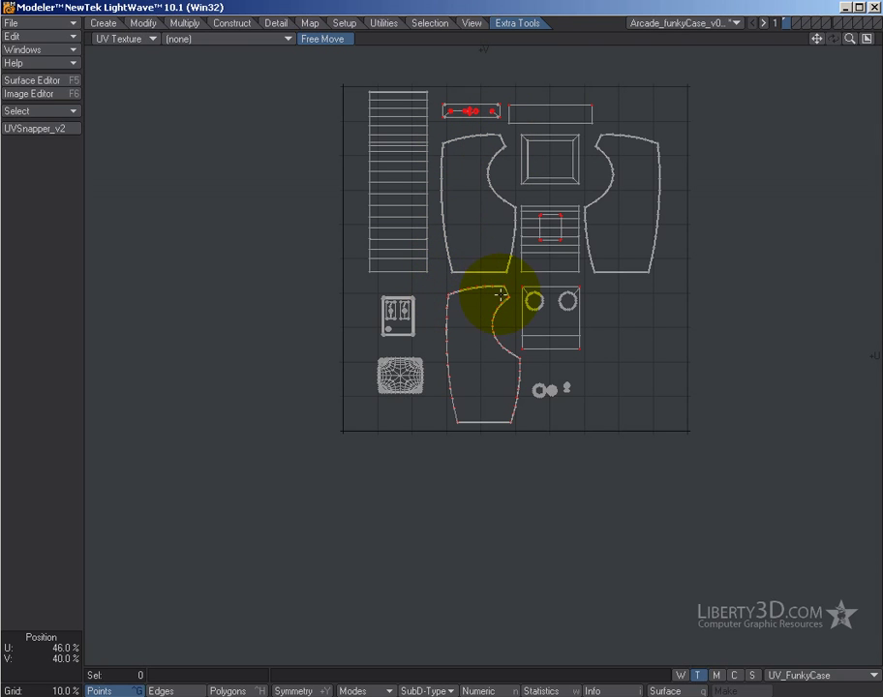
mouse_move(519, 283)
right_down()
mouse_move(444, 290)
mouse_move(429, 305)
mouse_move(489, 320)
right_up()
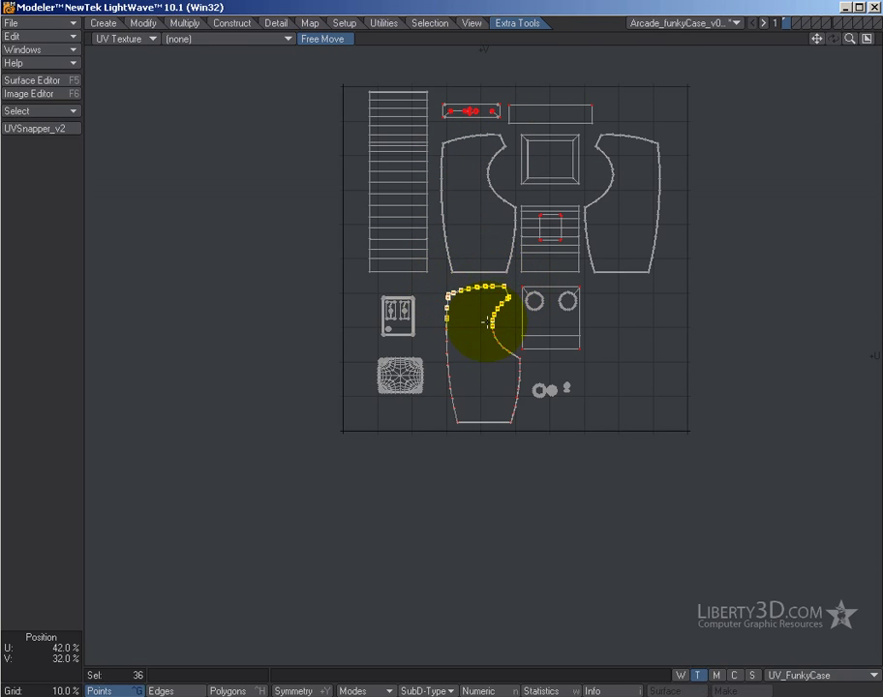
click(33, 128)
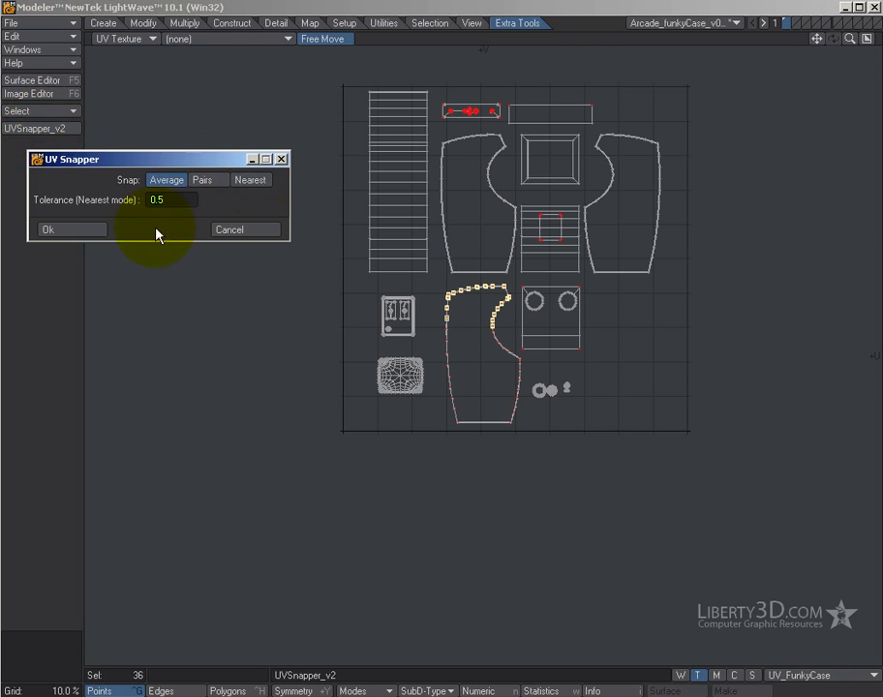
click(96, 231)
drag(474, 299, 472, 225)
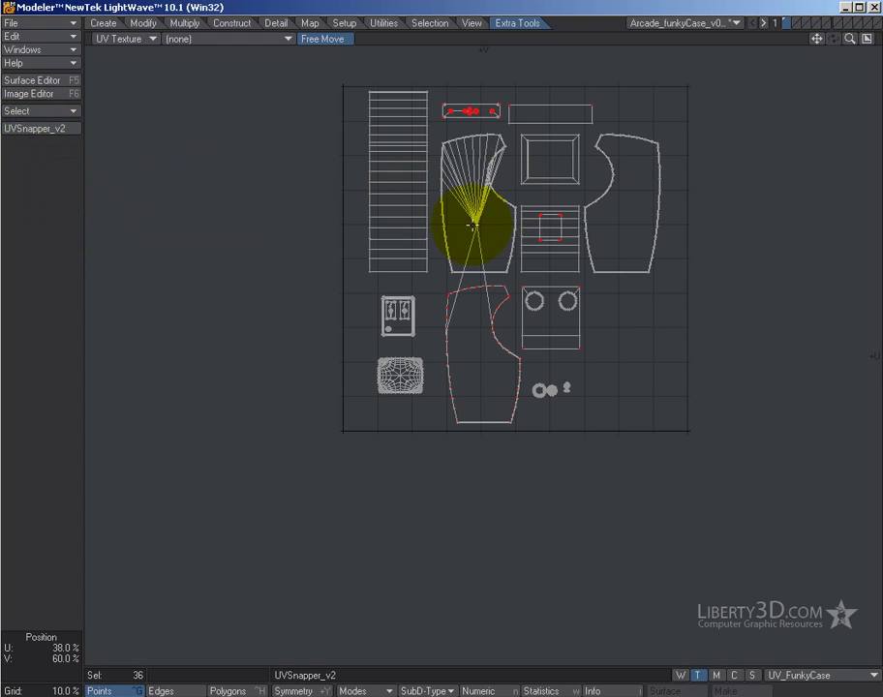
key(u)
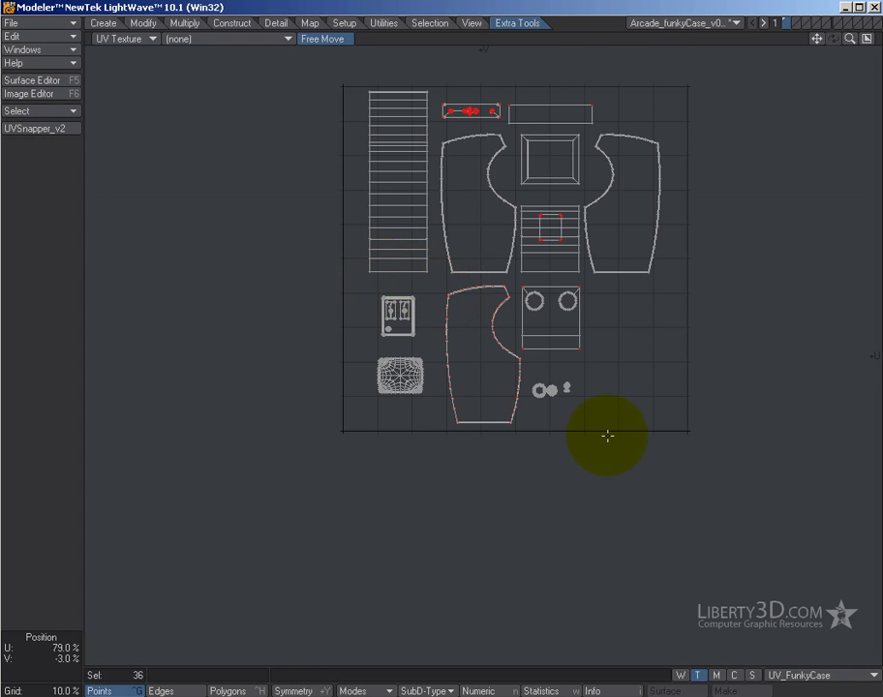
key(KP_0)
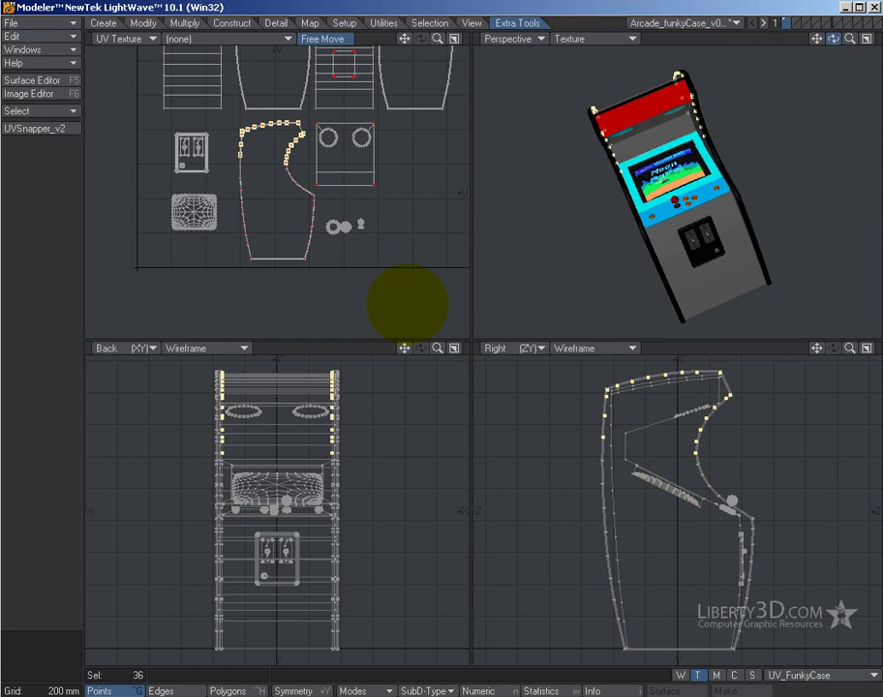
Step: Inspect the cabinet's side panel in Perspective, then maximize the UV Texture view and fit the layout
drag(832, 39, 659, 143)
key(ctrl+h)
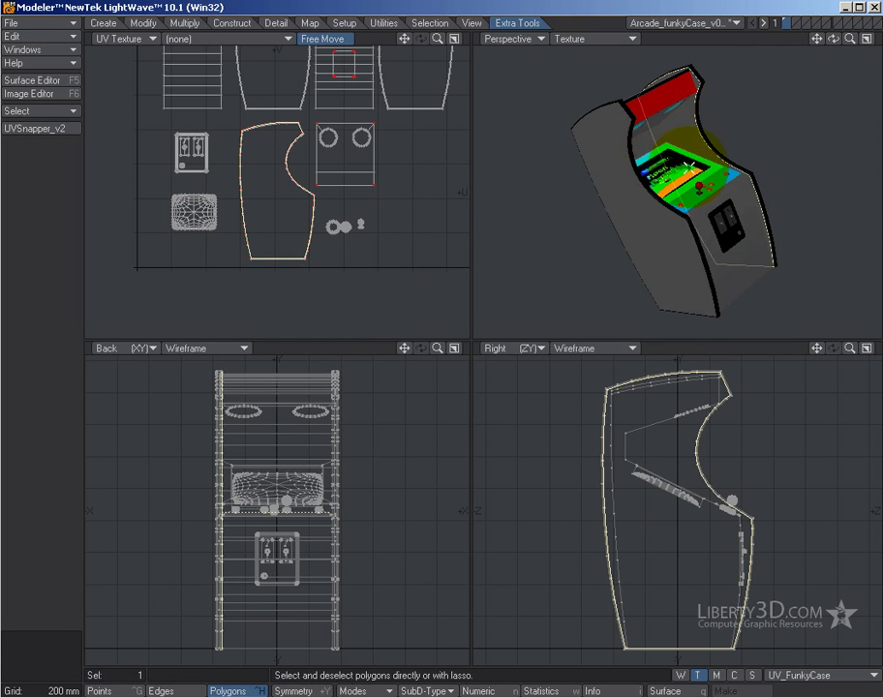
click(613, 102)
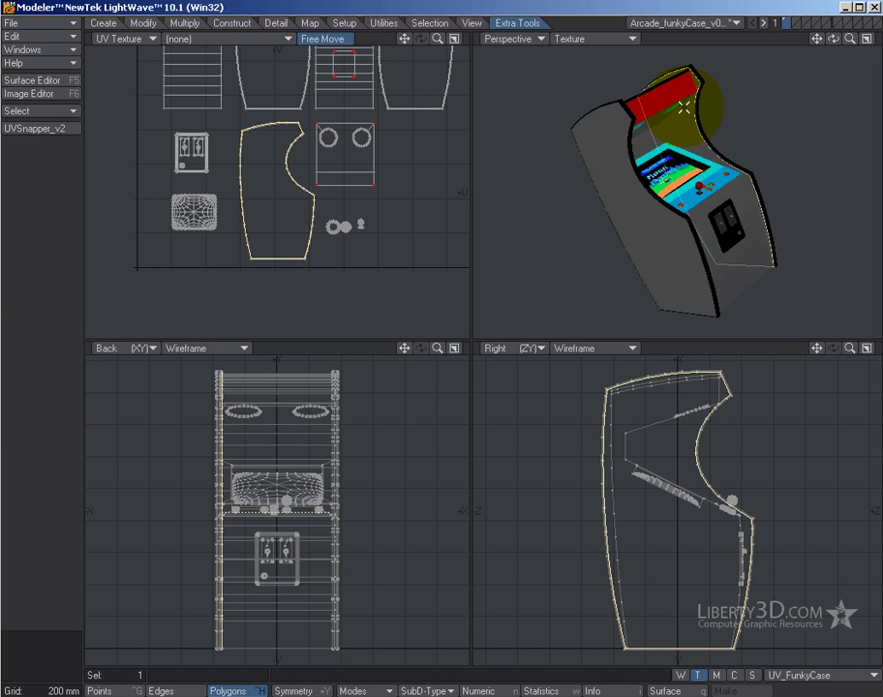
click(36, 290)
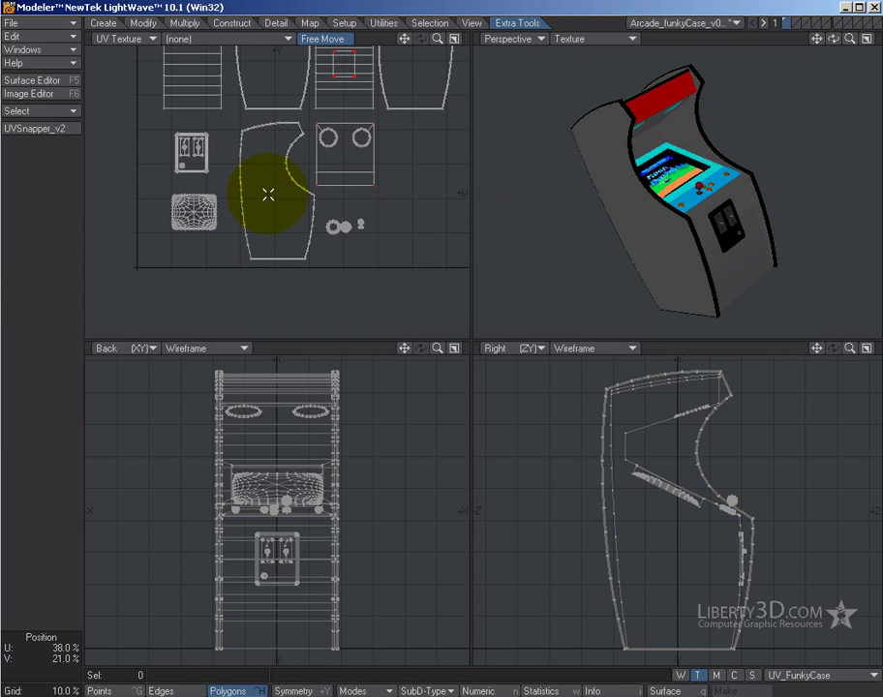
key(KP_0)
key(a)
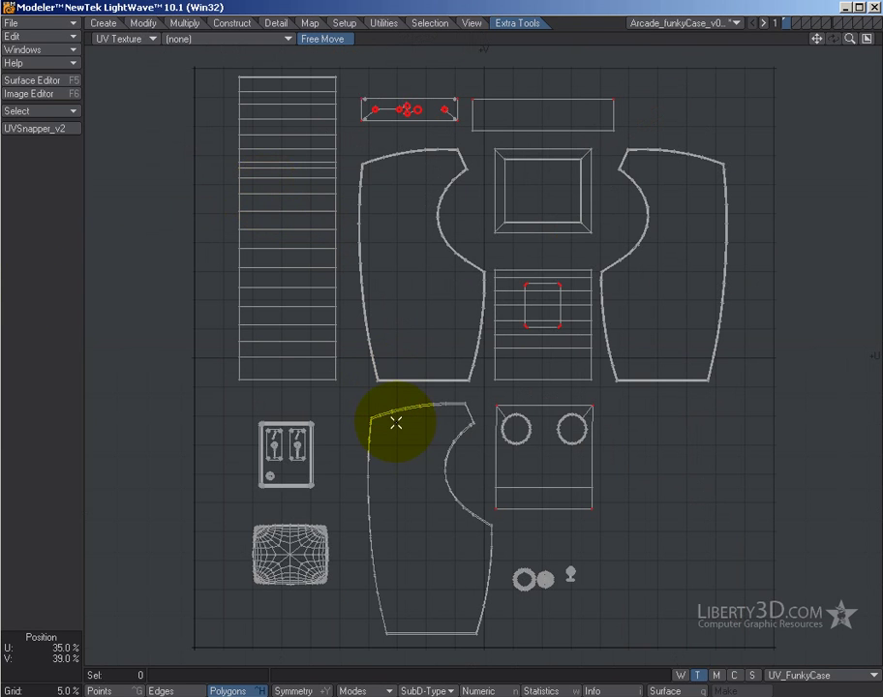
Step: Select all points of the lower-left side panel in Points mode and zoom to them
key(ctrl+g)
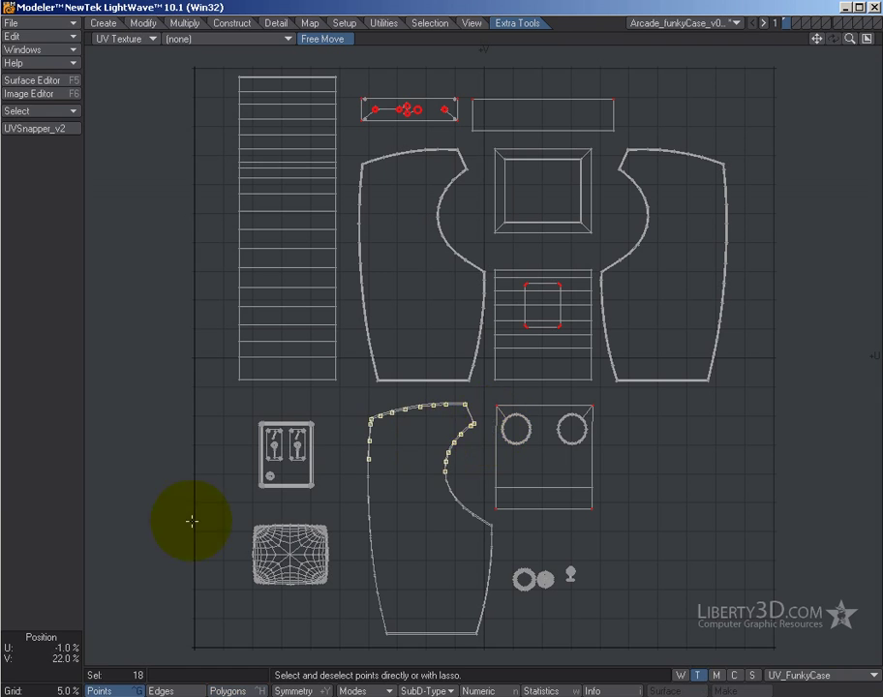
click(13, 485)
mouse_move(486, 412)
right_down()
mouse_move(408, 386)
mouse_move(368, 398)
mouse_move(349, 420)
mouse_move(345, 543)
mouse_move(357, 640)
mouse_move(486, 661)
mouse_move(507, 540)
mouse_move(482, 505)
mouse_move(476, 461)
mouse_move(482, 424)
right_up()
key(shift+a)
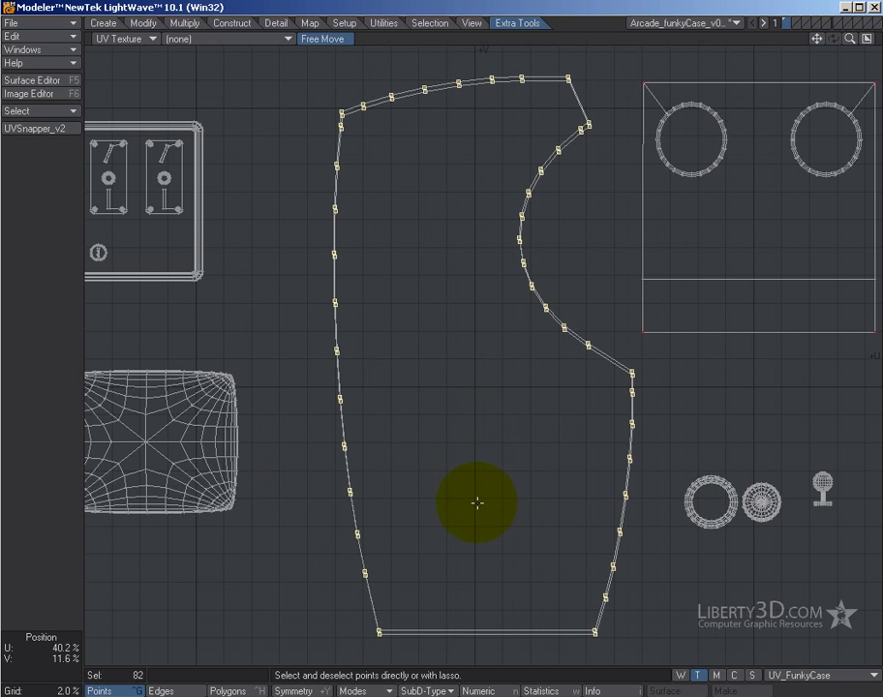
Step: Run UVSnapper_v2 in Average mode, then undo the collapse into a single point
click(39, 130)
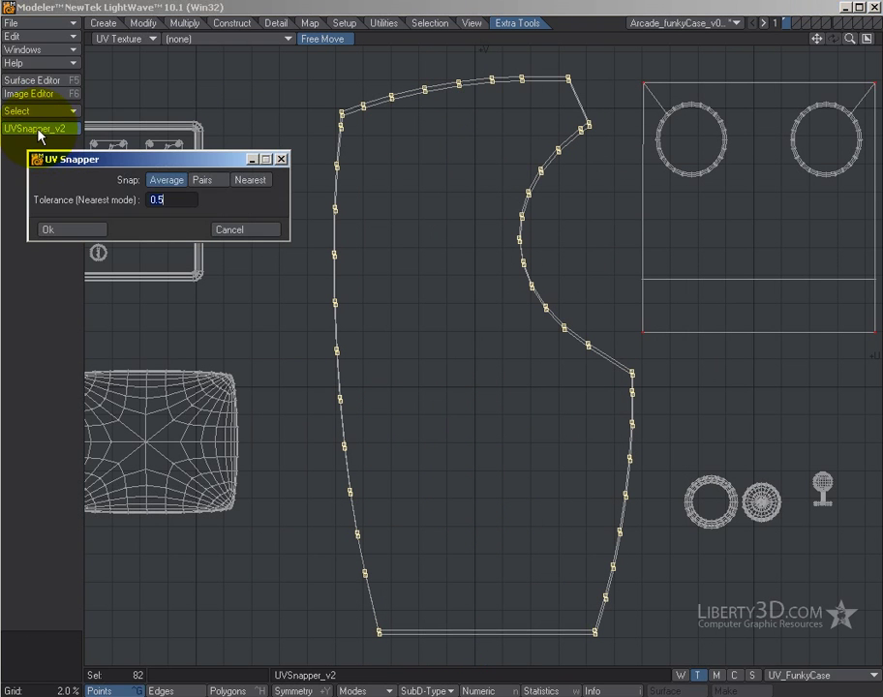
click(183, 180)
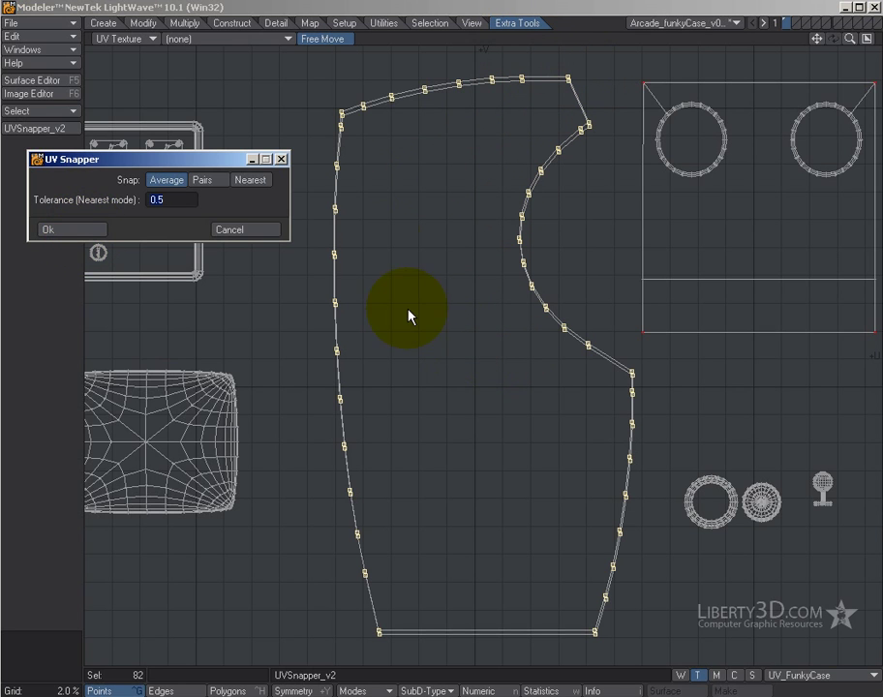
click(87, 232)
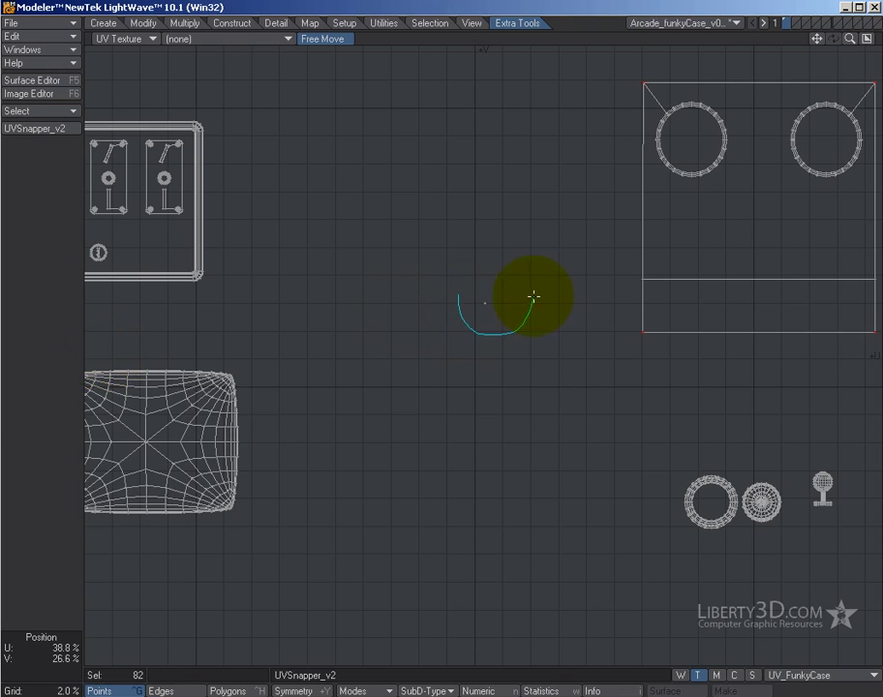
click(7, 346)
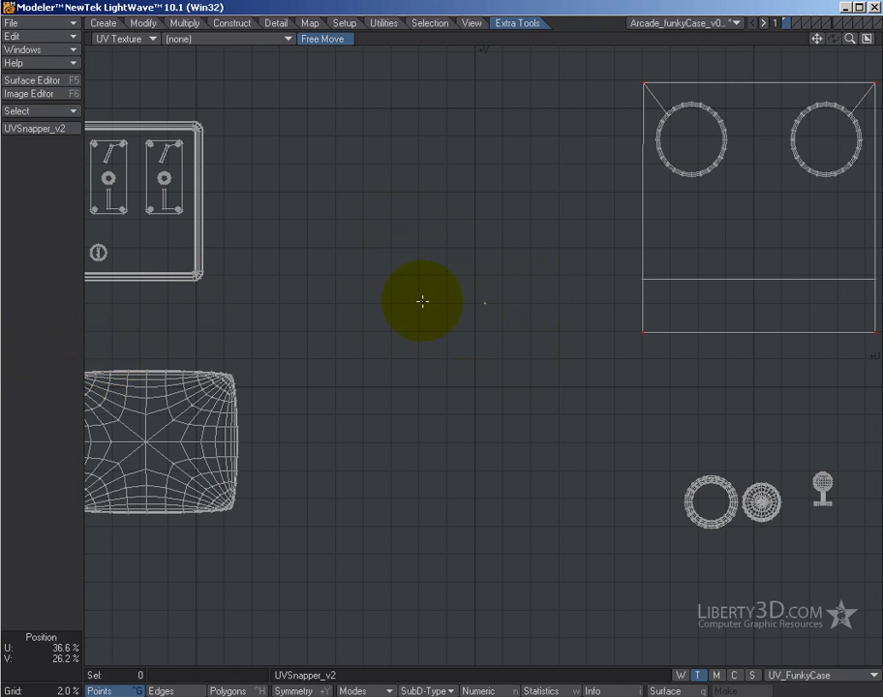
right_drag(478, 330, 431, 313)
key(ctrl+z)
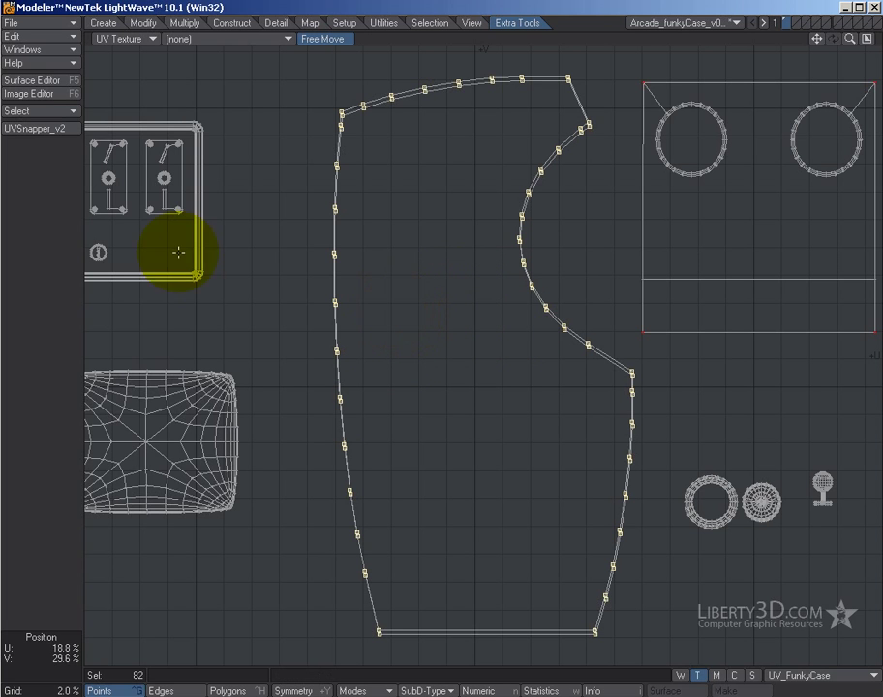
Step: Try a Pairs-mode UVSnapper_v2 pass on the side-panel points, then undo the tangled result
click(39, 128)
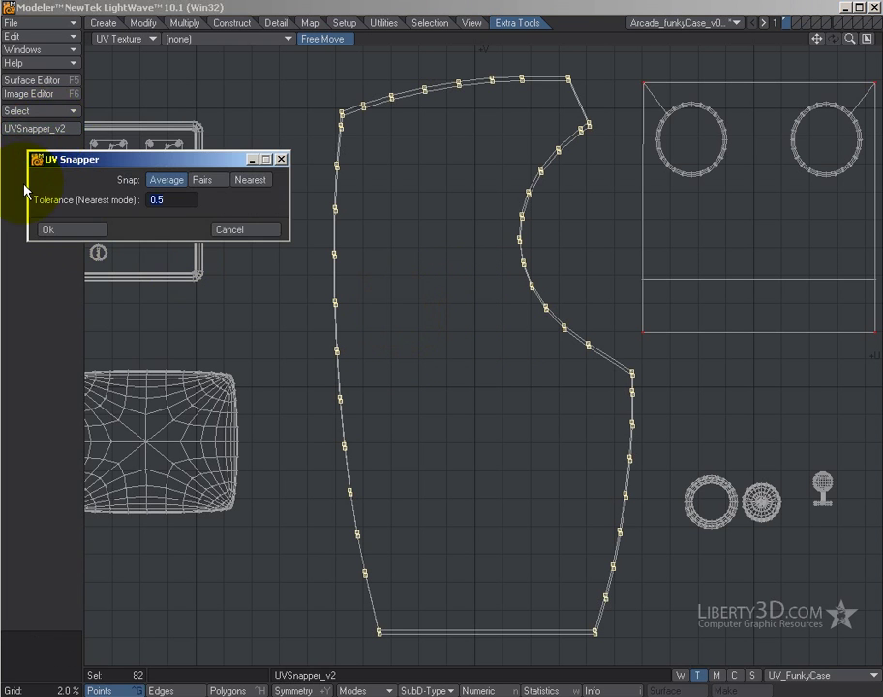
click(202, 182)
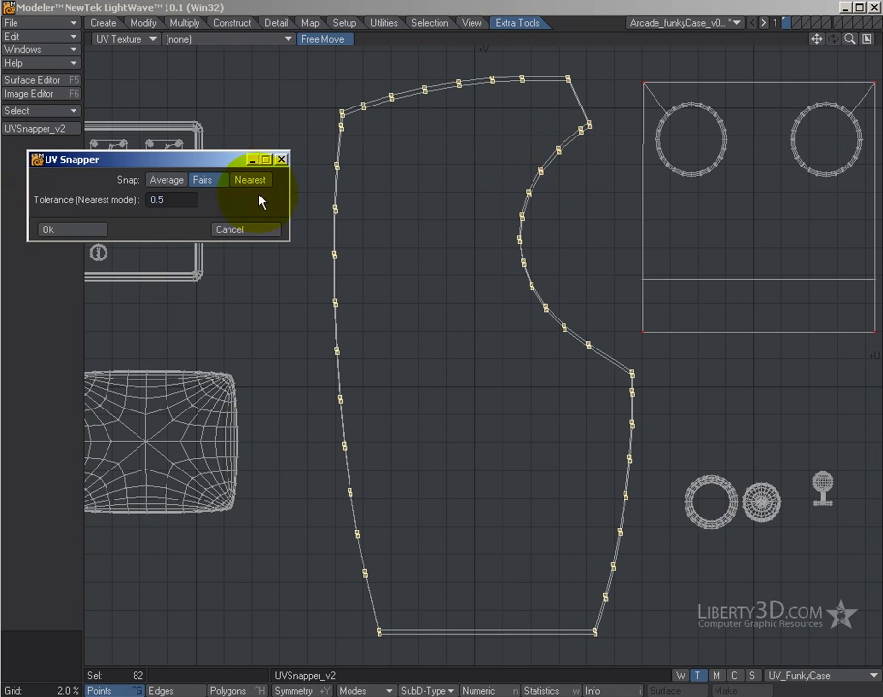
click(61, 231)
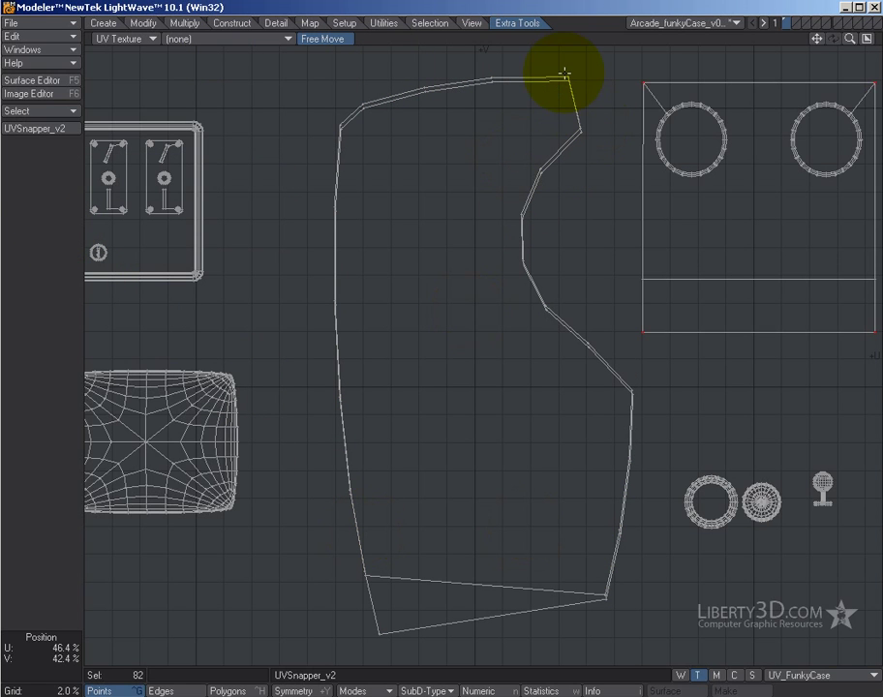
key(u)
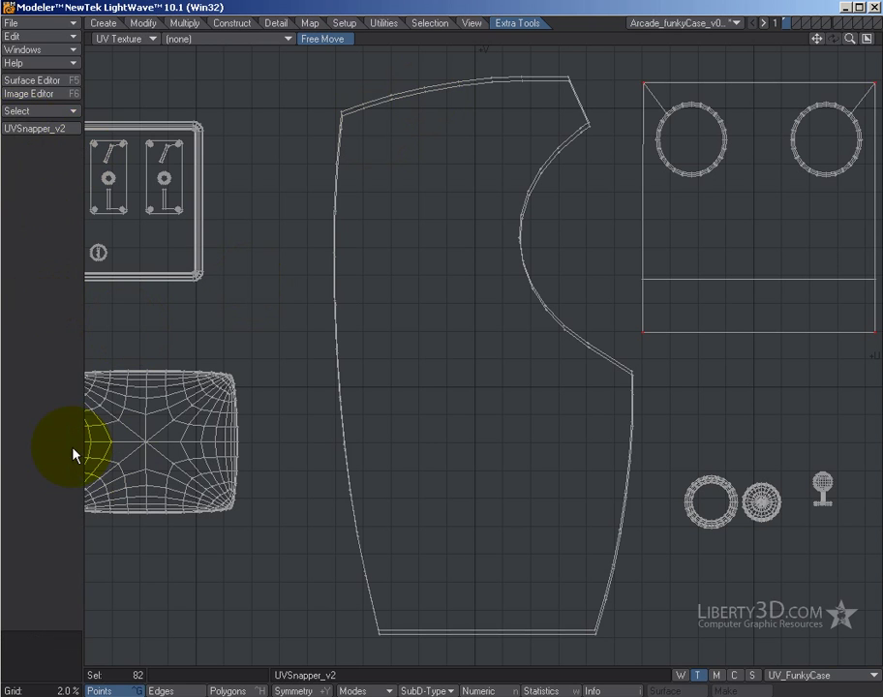
Step: Frame the side panel's top-edge points and select the corner point plus the next outline point
click(48, 443)
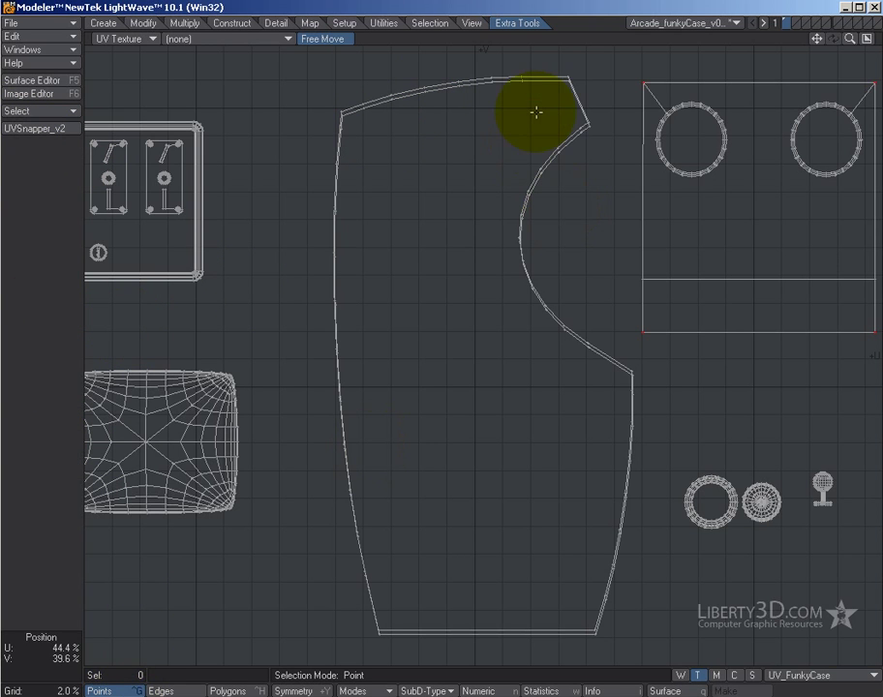
mouse_move(306, 95)
right_down()
mouse_move(431, 68)
mouse_move(588, 83)
mouse_move(339, 60)
mouse_move(308, 173)
right_up()
key(shift+a)
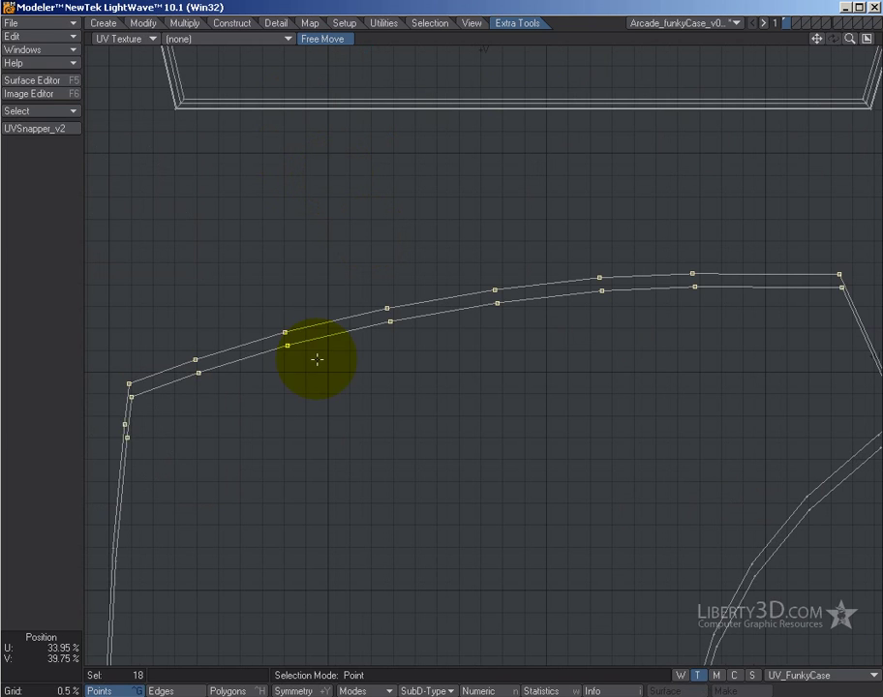
click(40, 425)
click(131, 391)
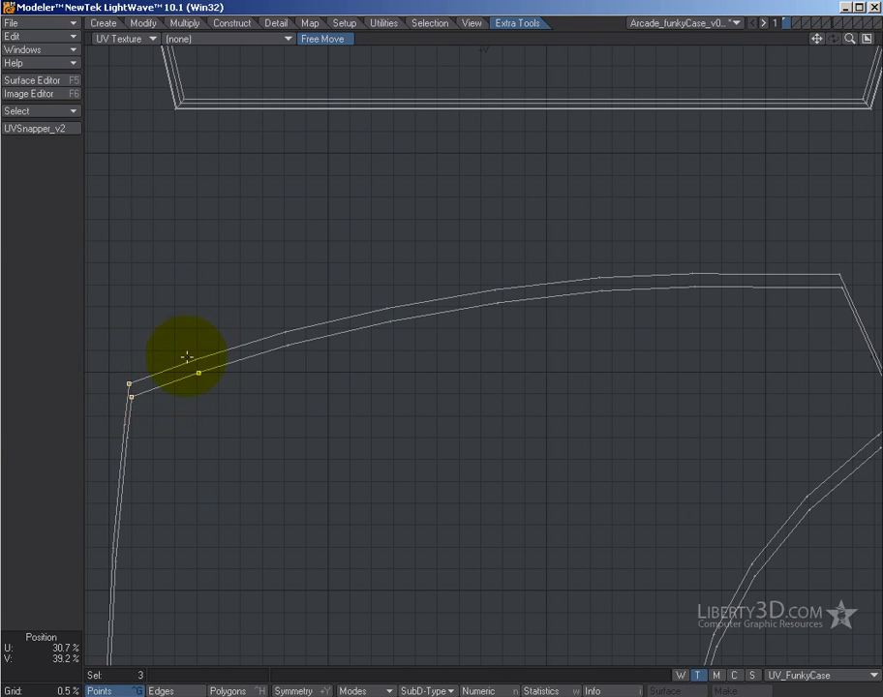
click(389, 317)
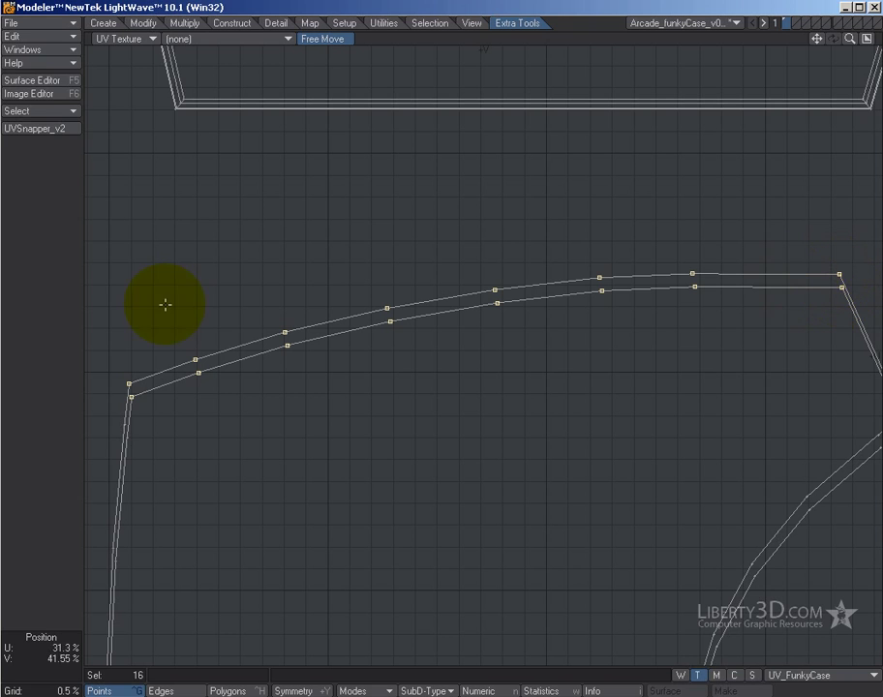
Step: Apply a Pairs-mode UVSnapper_v2 snap to the selected top-edge points
click(40, 127)
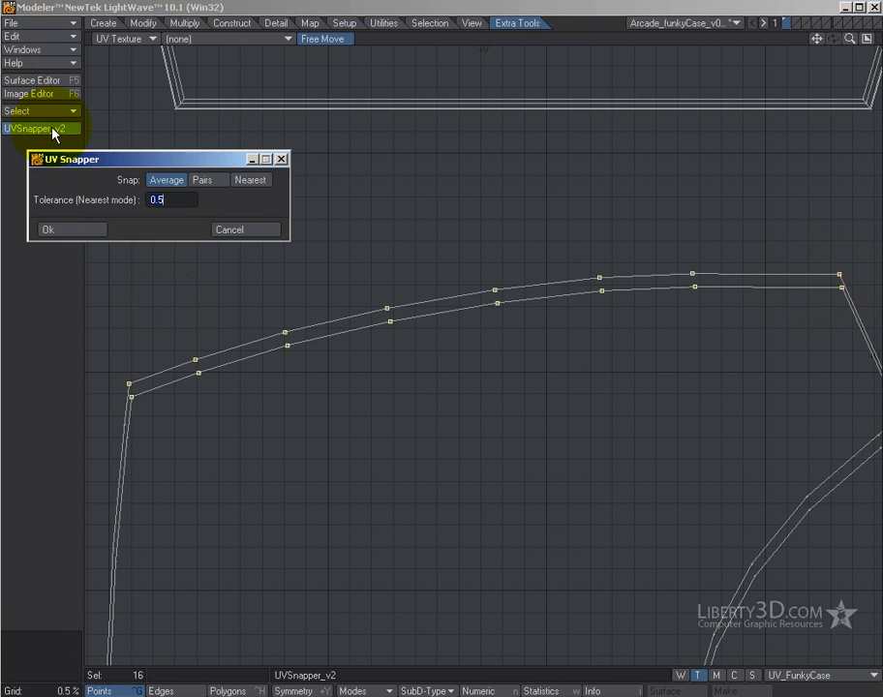
click(209, 183)
click(45, 231)
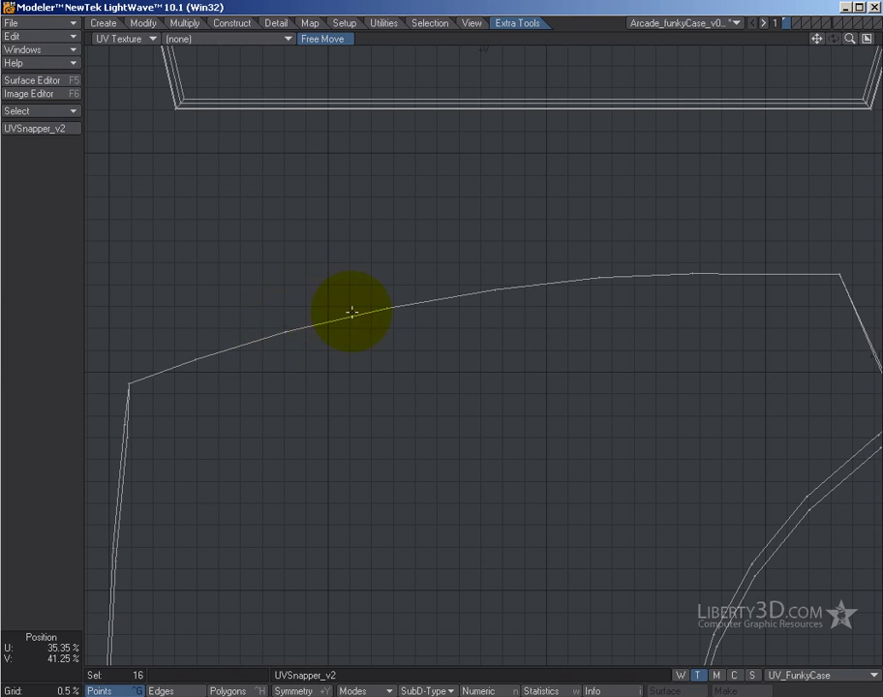
Step: Fit the UV layout, then select and zoom to the lower side panel's 82 points
drag(307, 350, 219, 351)
click(10, 266)
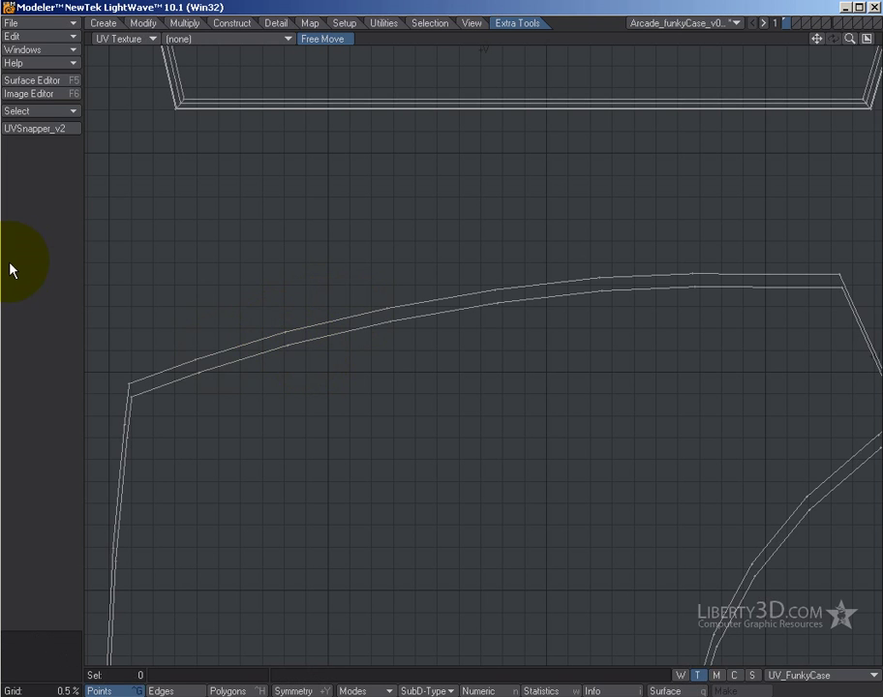
key(a)
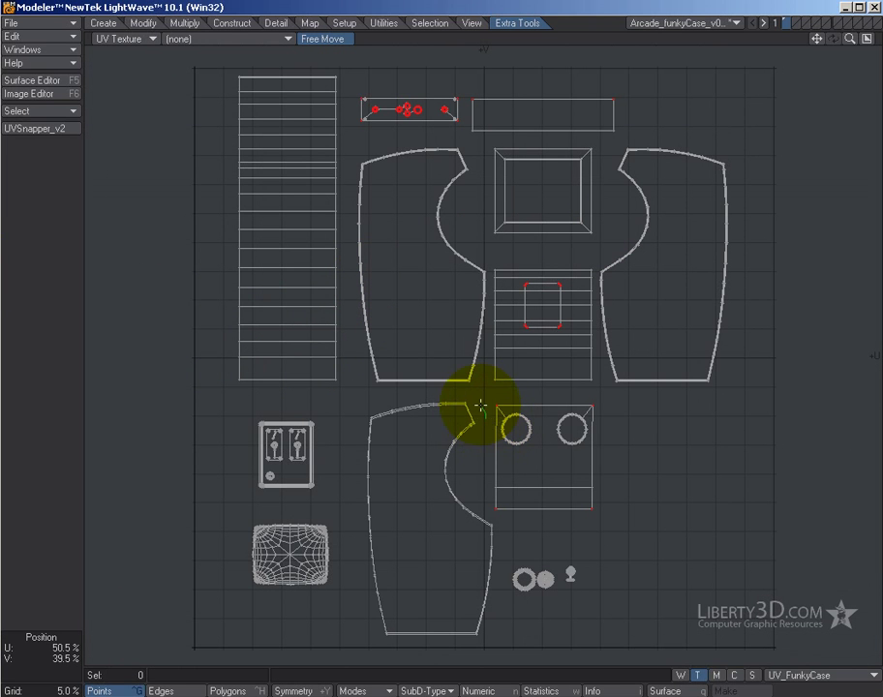
mouse_move(477, 400)
right_down()
mouse_move(407, 389)
mouse_move(352, 417)
mouse_move(343, 486)
mouse_move(344, 540)
mouse_move(375, 644)
mouse_move(427, 665)
mouse_move(491, 648)
mouse_move(506, 591)
mouse_move(511, 526)
mouse_move(470, 485)
mouse_move(471, 446)
mouse_move(481, 410)
right_up()
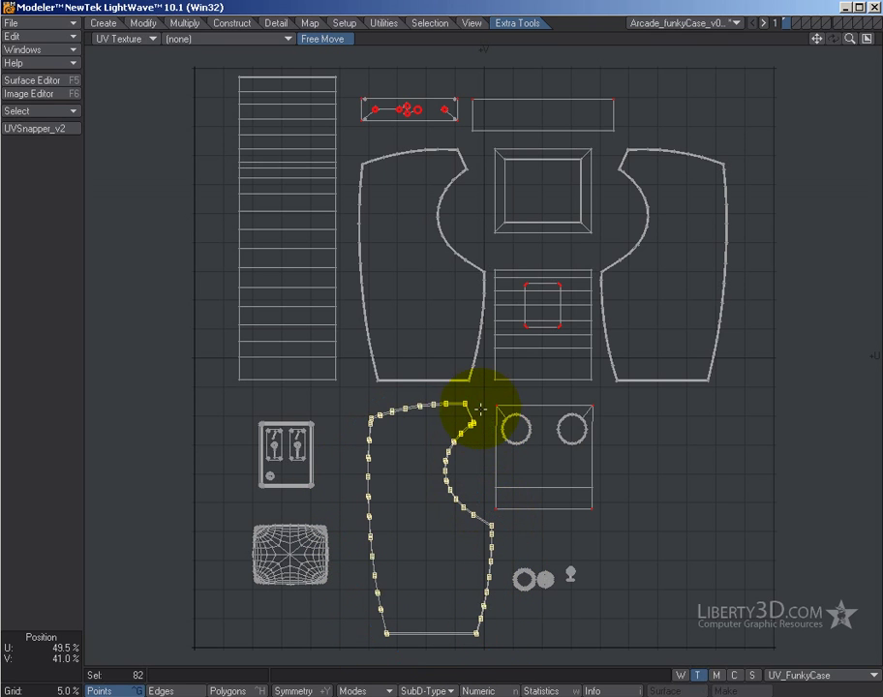
key(shift+a)
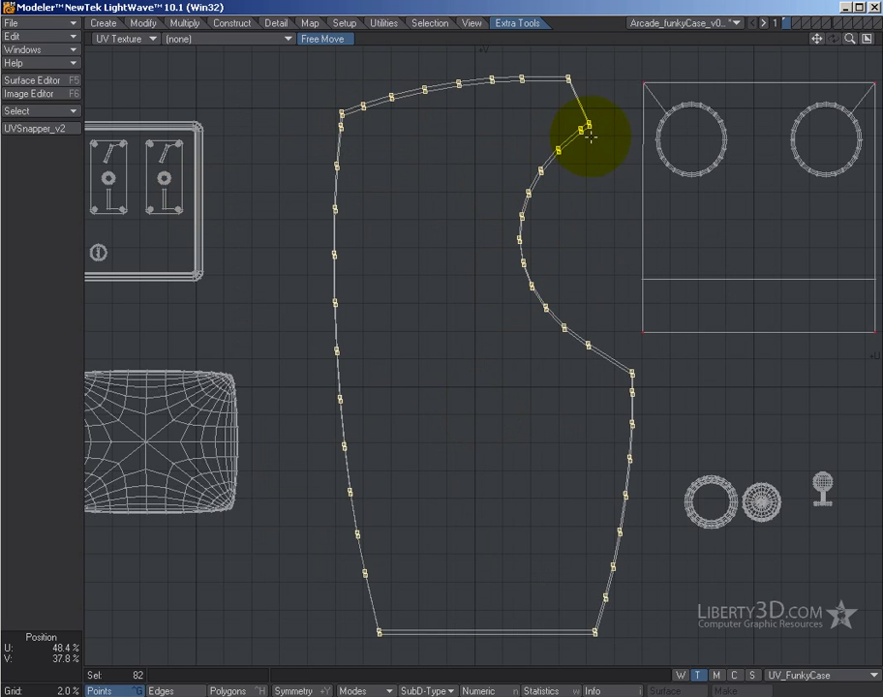
Step: Snap the points with UVSnapper_v2 in Nearest mode at 0.5 tolerance, then deselect
click(13, 129)
click(238, 180)
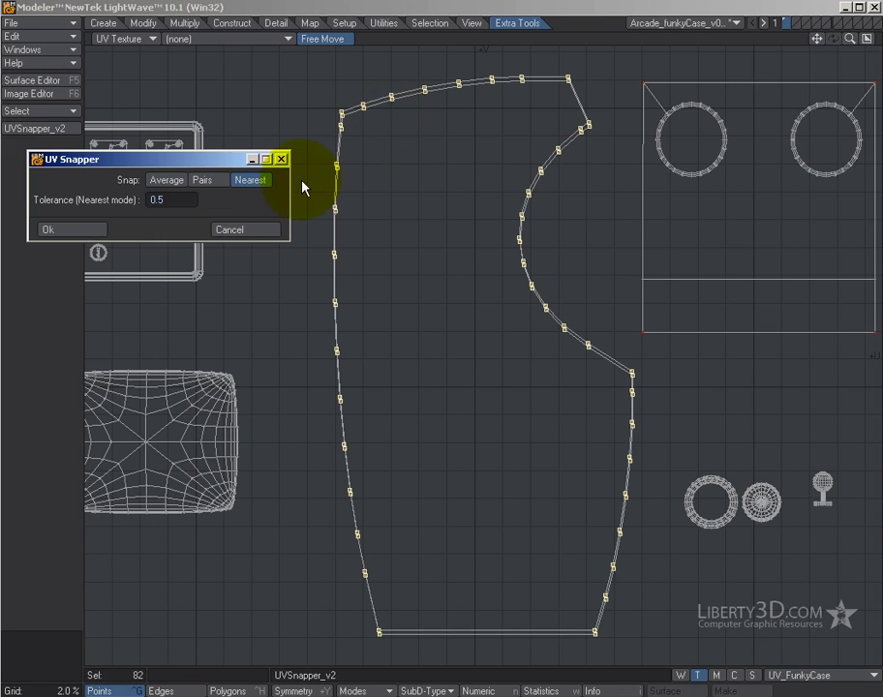
click(65, 231)
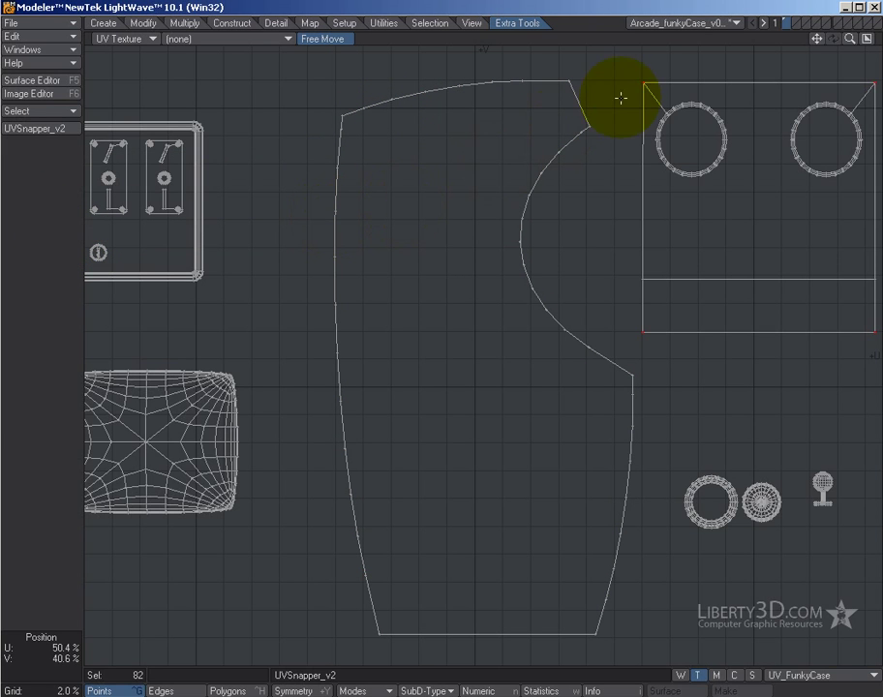
mouse_move(623, 100)
right_down()
mouse_move(567, 67)
mouse_move(518, 58)
mouse_move(397, 67)
mouse_move(345, 90)
mouse_move(313, 169)
mouse_move(289, 397)
mouse_move(303, 519)
mouse_move(397, 691)
mouse_move(615, 665)
mouse_move(634, 649)
mouse_move(680, 389)
mouse_move(676, 364)
mouse_move(613, 330)
mouse_move(580, 292)
mouse_move(569, 210)
mouse_move(577, 175)
mouse_move(628, 97)
right_up()
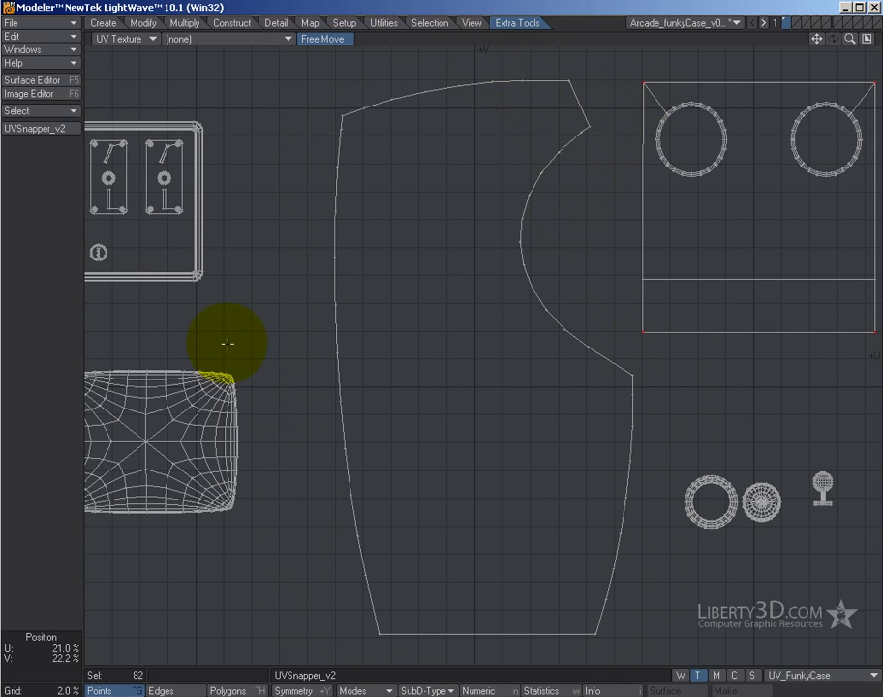
click(23, 473)
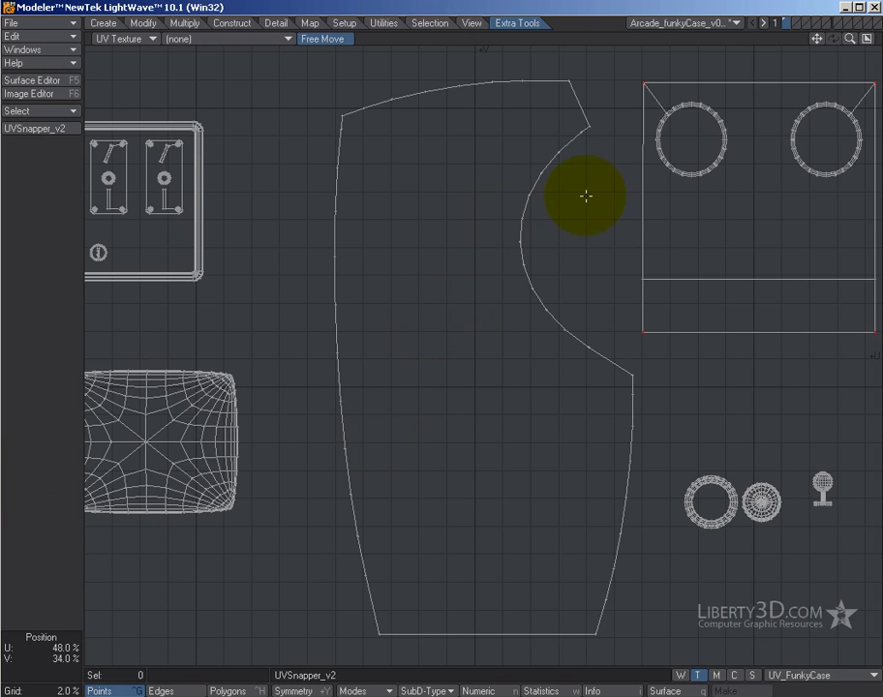
Step: Reselect the lower side panel's outline points, ending with the whole connected outline
mouse_move(613, 130)
right_down()
mouse_move(560, 58)
mouse_move(377, 54)
mouse_move(303, 89)
mouse_move(271, 129)
mouse_move(273, 200)
mouse_move(315, 426)
mouse_move(331, 605)
mouse_move(355, 662)
mouse_move(628, 675)
mouse_move(666, 387)
mouse_move(573, 240)
mouse_move(577, 197)
mouse_move(607, 161)
right_up()
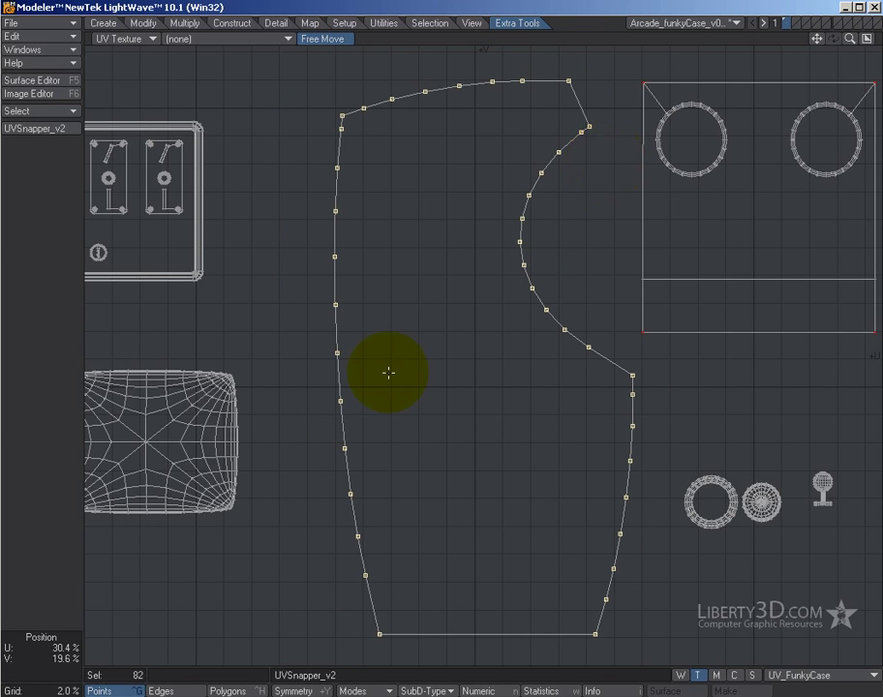
click(43, 325)
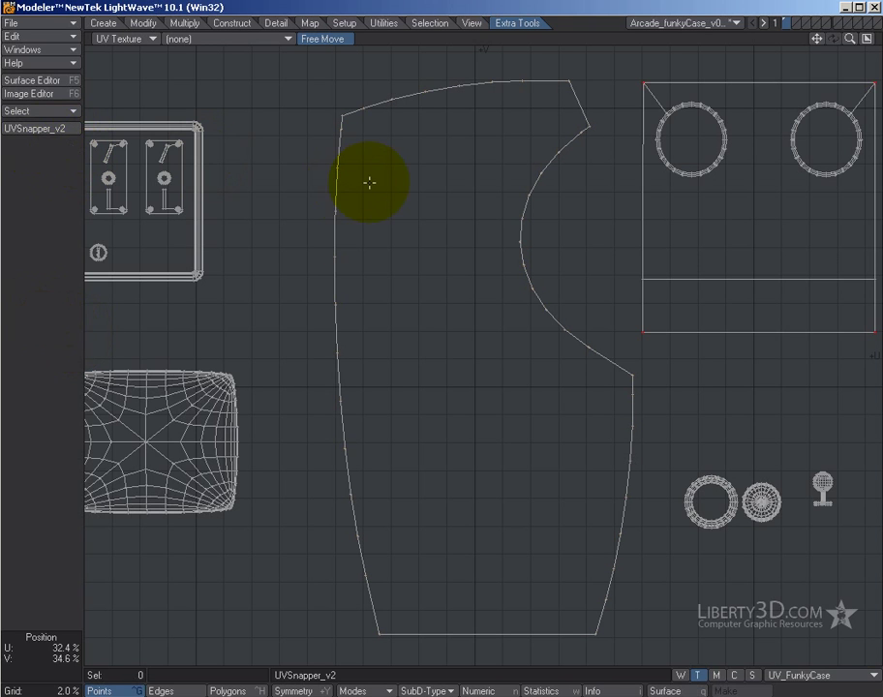
double_click(338, 193)
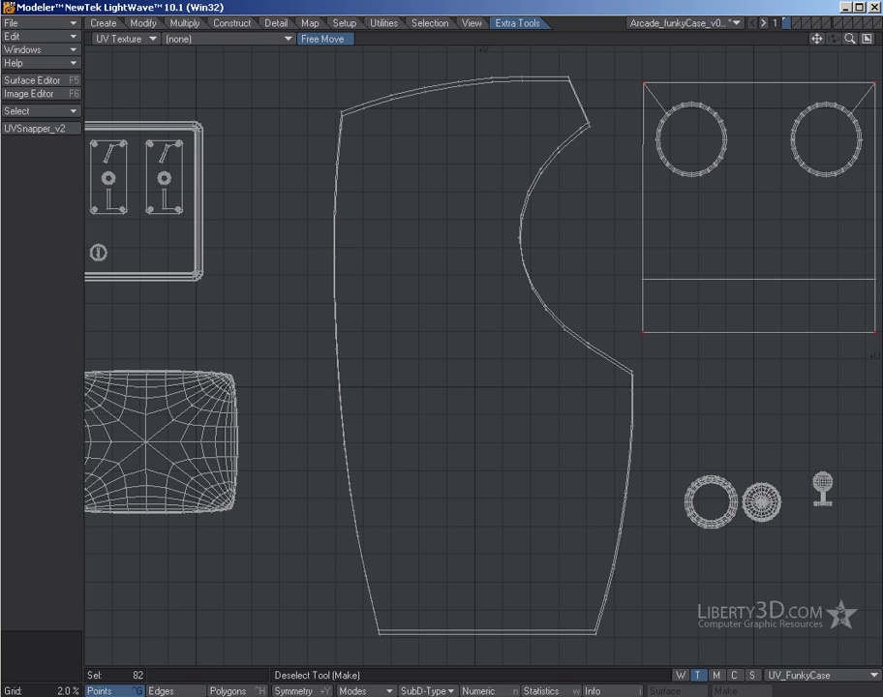
Step: Select the lower side panel's 82 points and snap them with UVSnapper_v2 in Nearest mode, 0.5 tolerance
key(a)
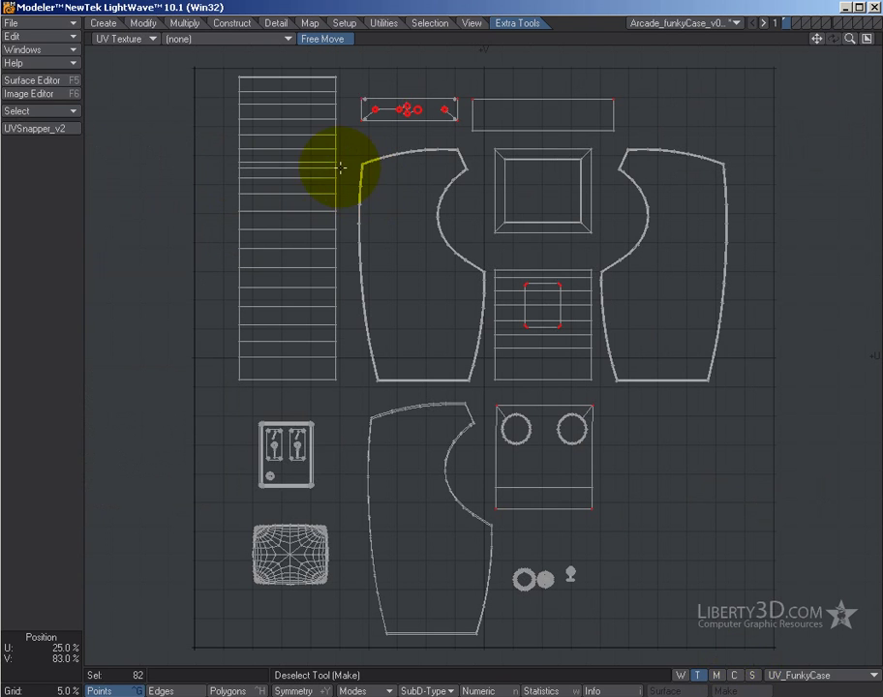
mouse_move(487, 423)
right_down()
mouse_move(454, 390)
mouse_move(344, 406)
mouse_move(335, 436)
mouse_move(346, 499)
mouse_move(339, 536)
mouse_move(393, 658)
mouse_move(467, 668)
mouse_move(496, 649)
mouse_move(501, 514)
mouse_move(484, 506)
mouse_move(465, 476)
mouse_move(486, 426)
right_up()
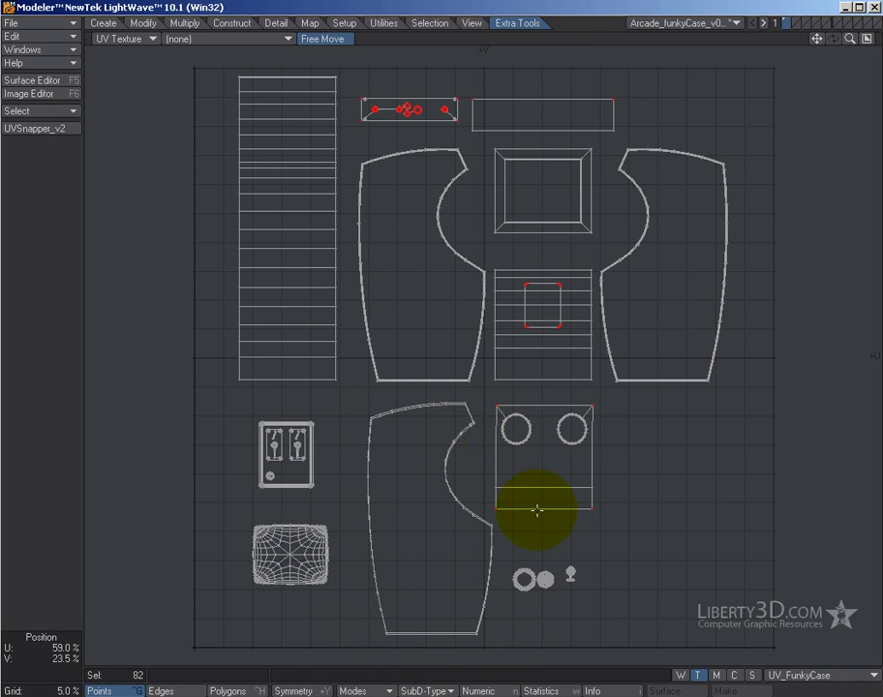
click(29, 110)
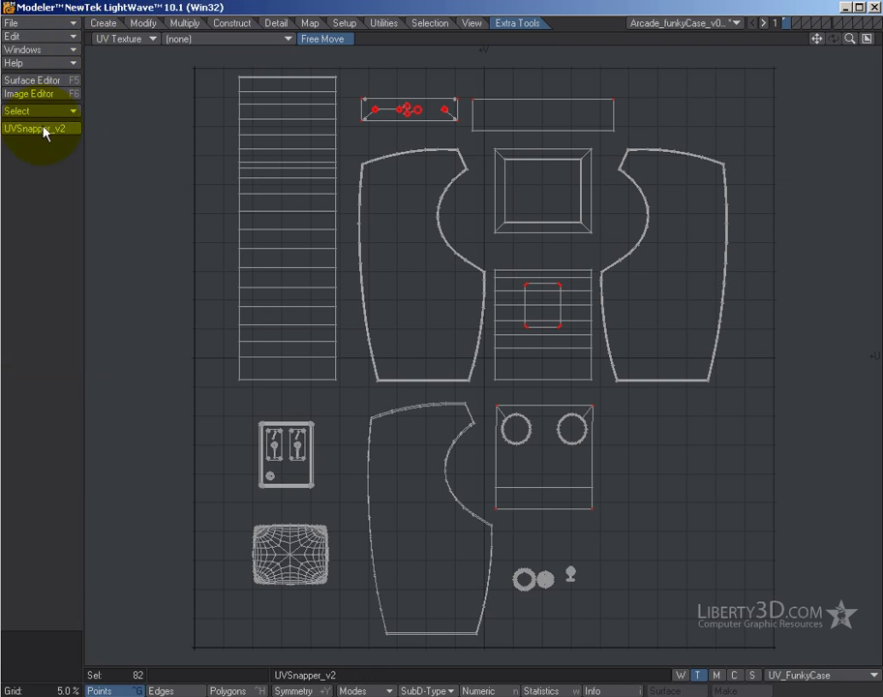
click(39, 128)
click(250, 181)
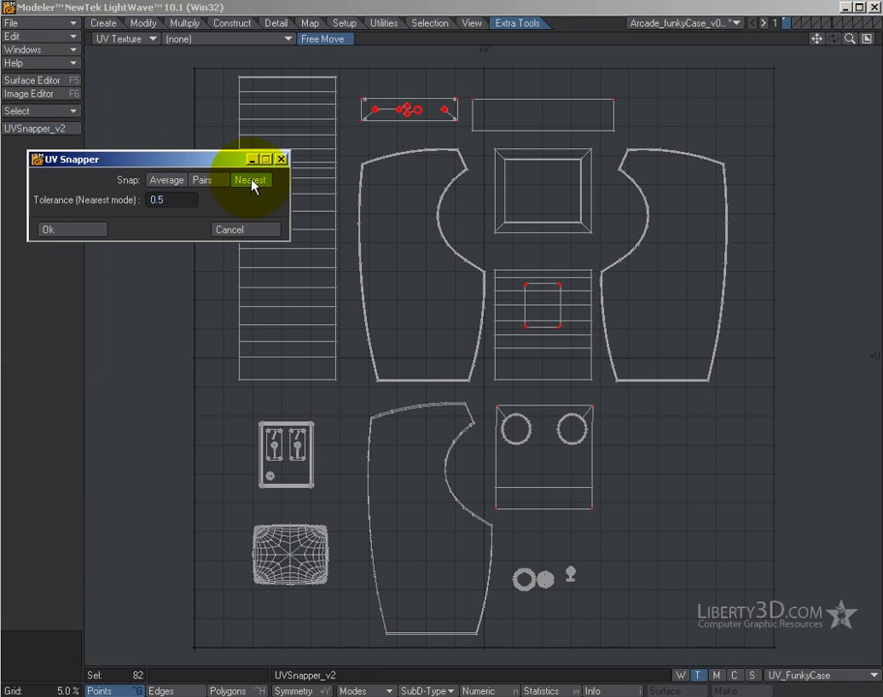
click(63, 232)
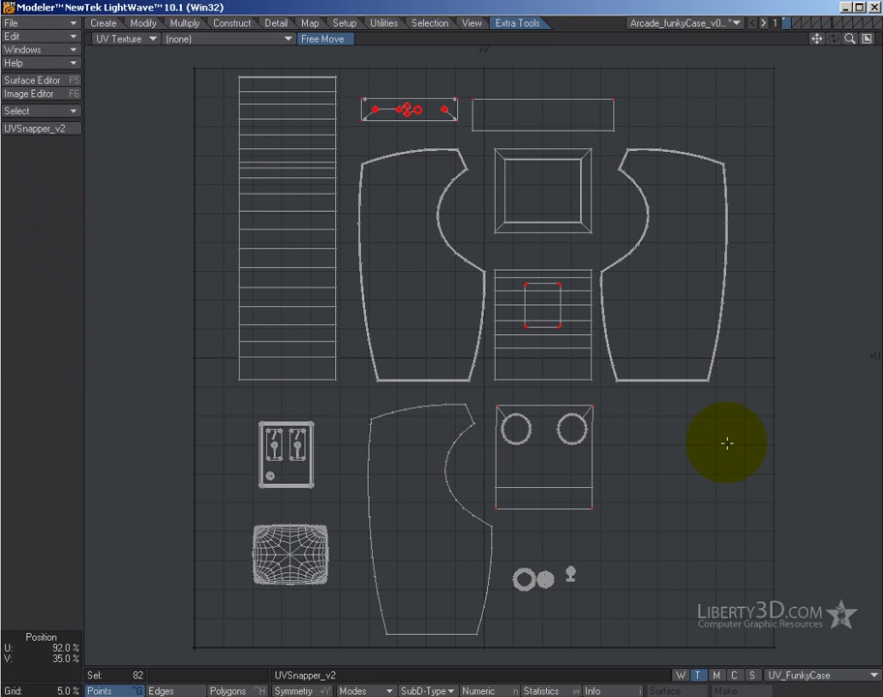
Step: In quad view, merge the overlapping points, eliminating 164 points
key(0)
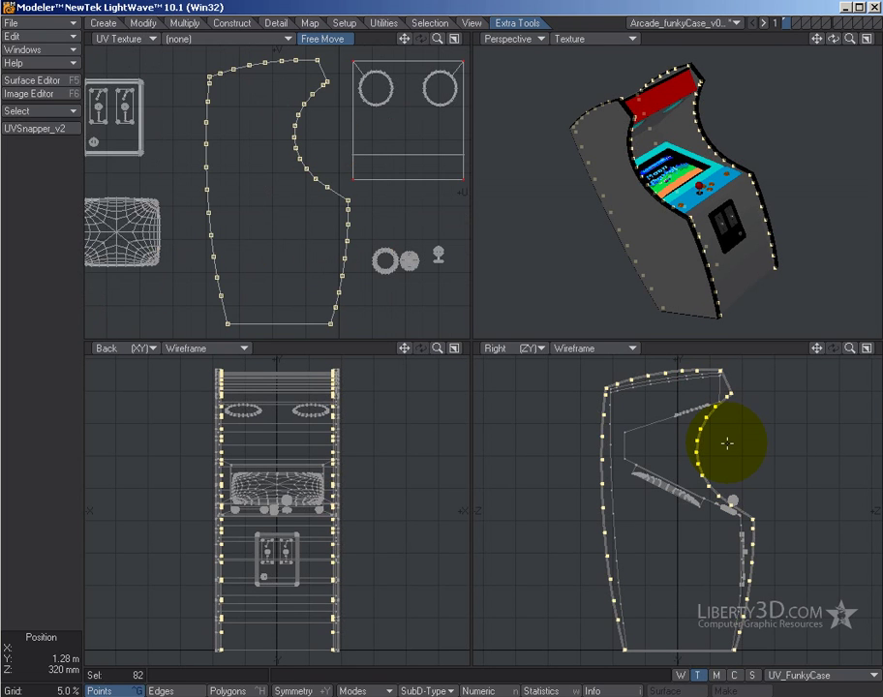
click(8, 380)
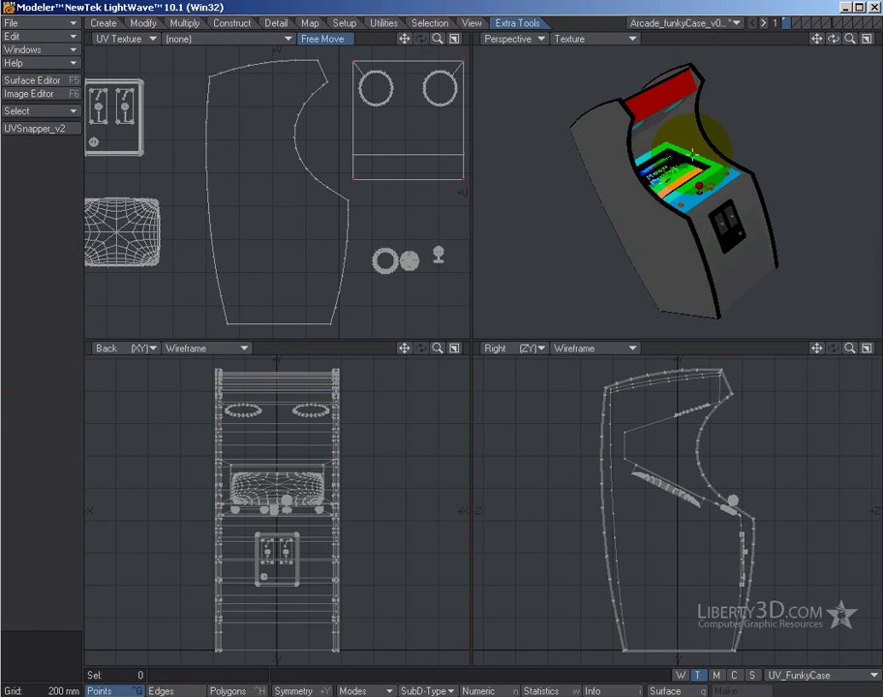
key(m)
key(Return)
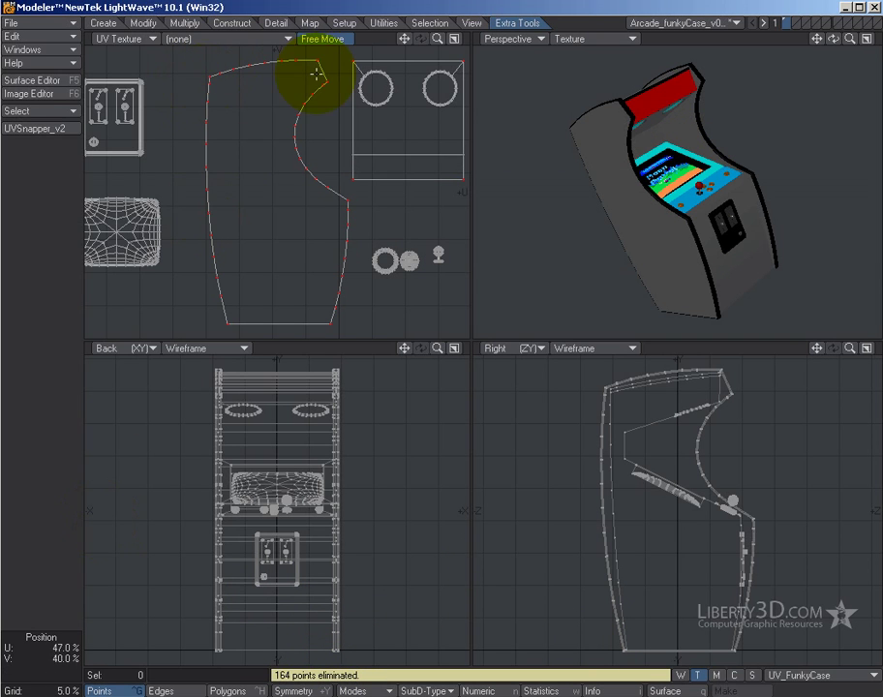
Step: Switch to Polygons mode and maximize the UV Texture view, fitting the whole layout
key(space)
key(space)
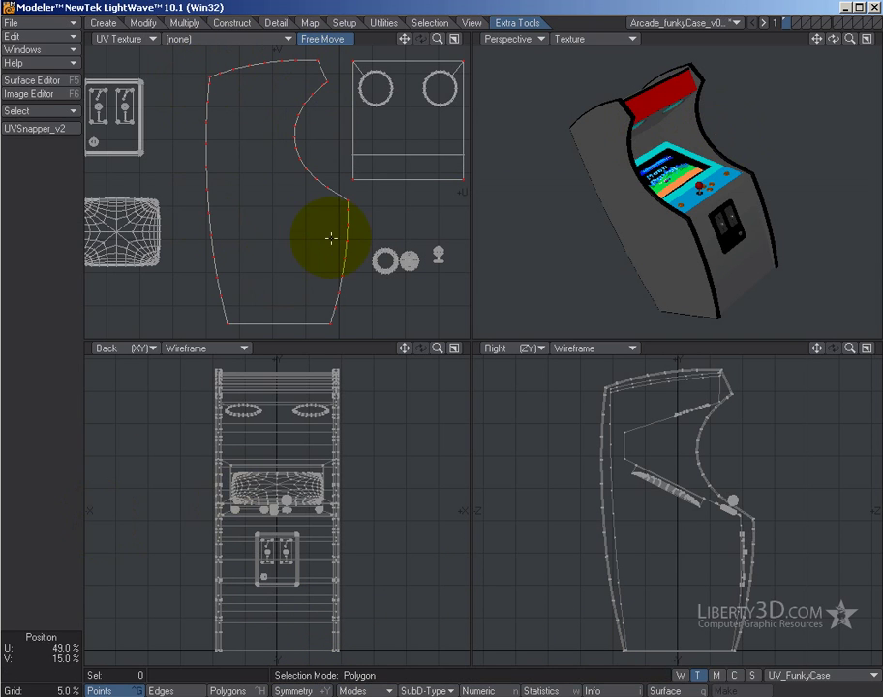
key(KP_0)
key(a)
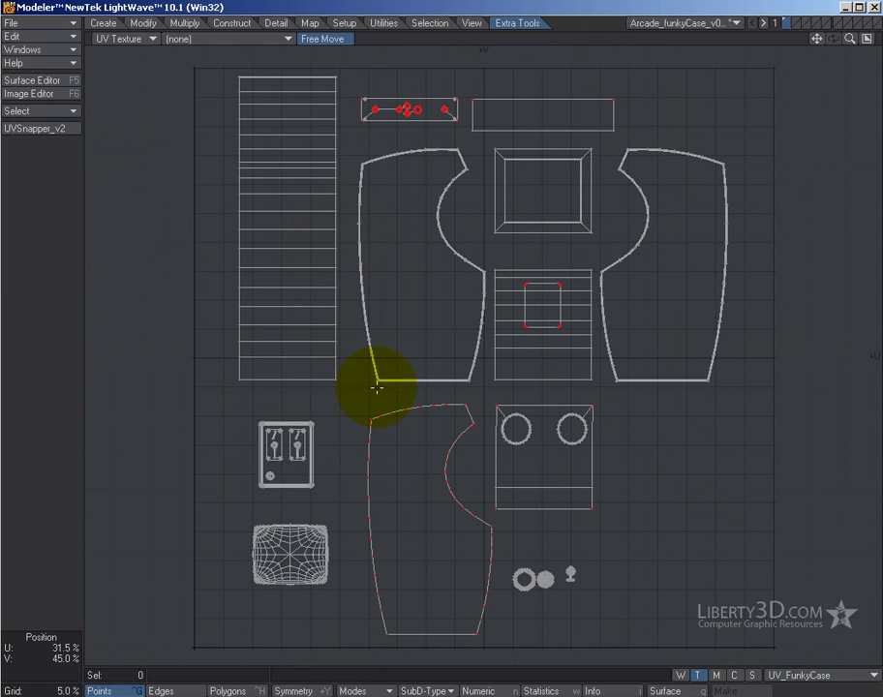